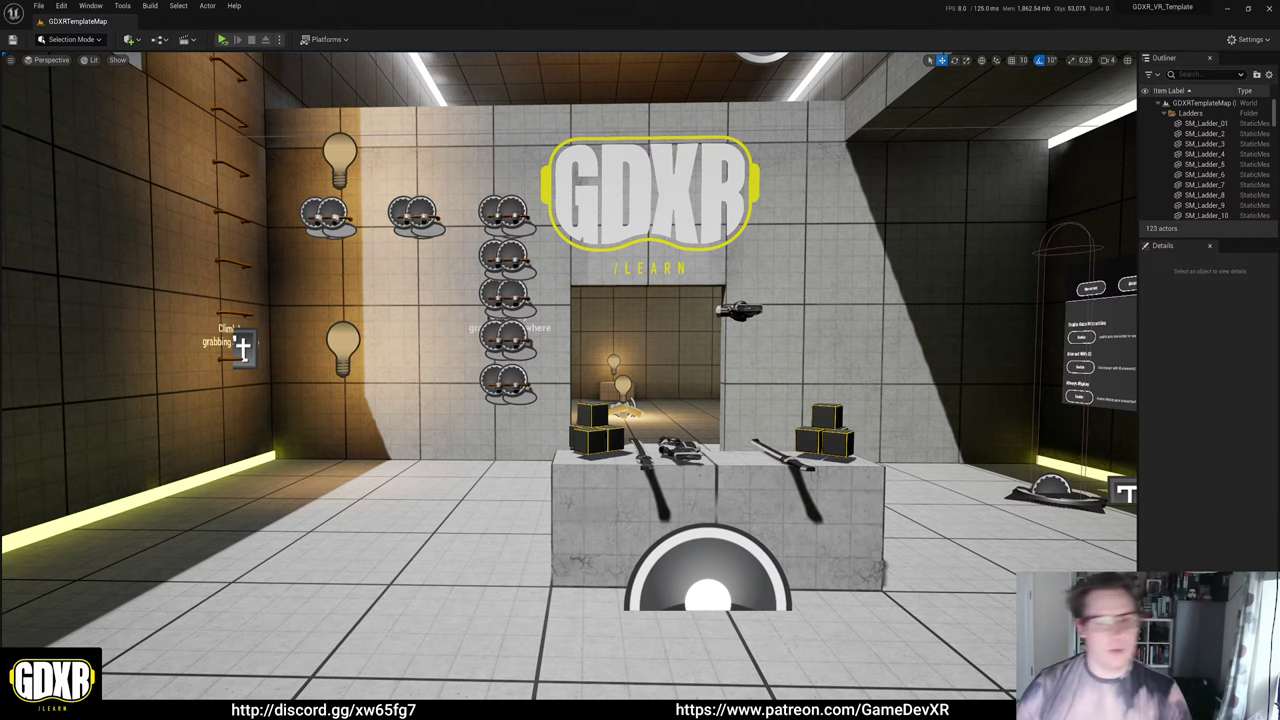
Select the floating pistol near the doorway and drop it onto the table surface below.
right_click_drag(570, 375, 760, 375)
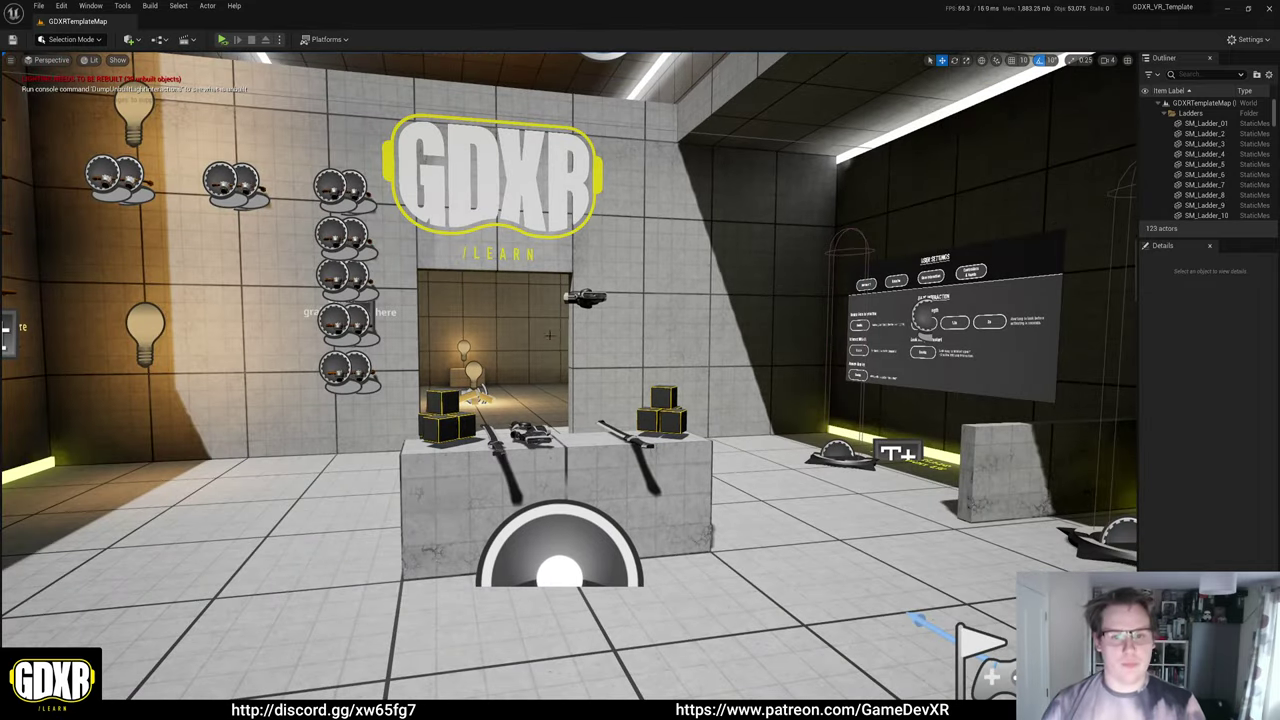
left_click(586, 328)
key("End")
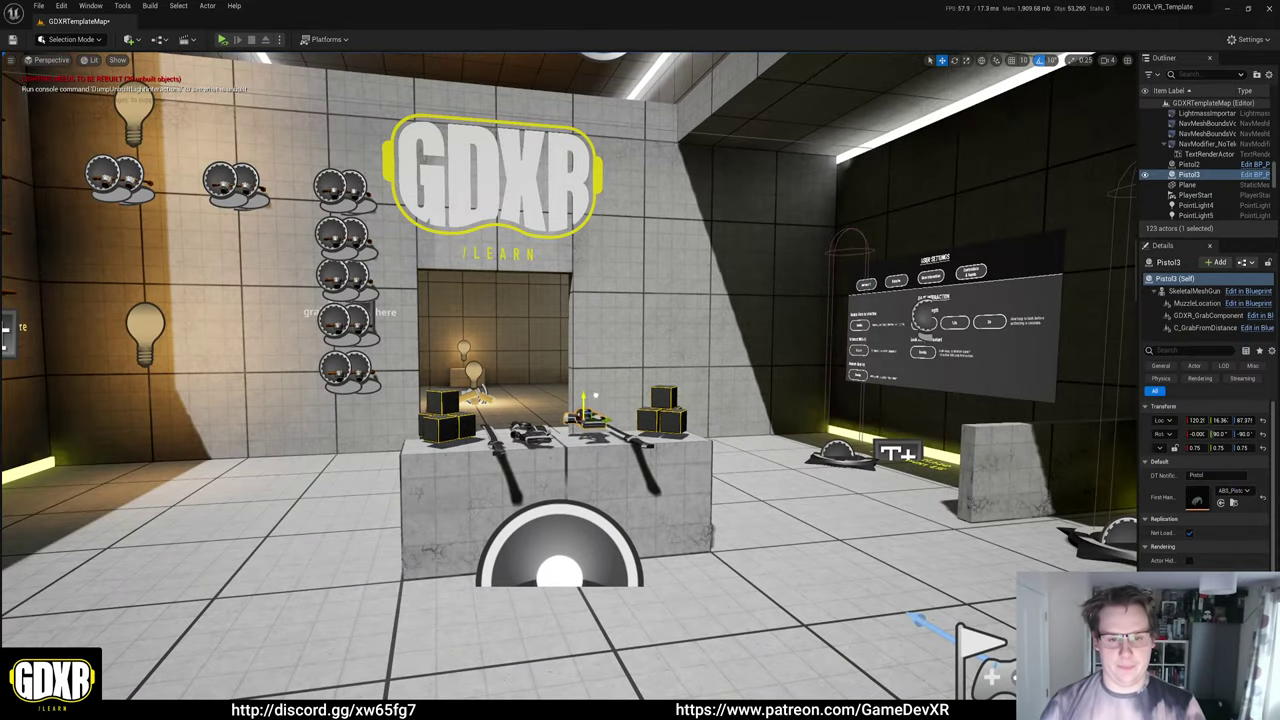
Dock the Content Browser into the level editor layout and slightly widen the Outliner and Details area.
right_click_drag(422, 355, 322, 355)
right_click_drag(600, 548, 840, 548)
key("ctrl+space")
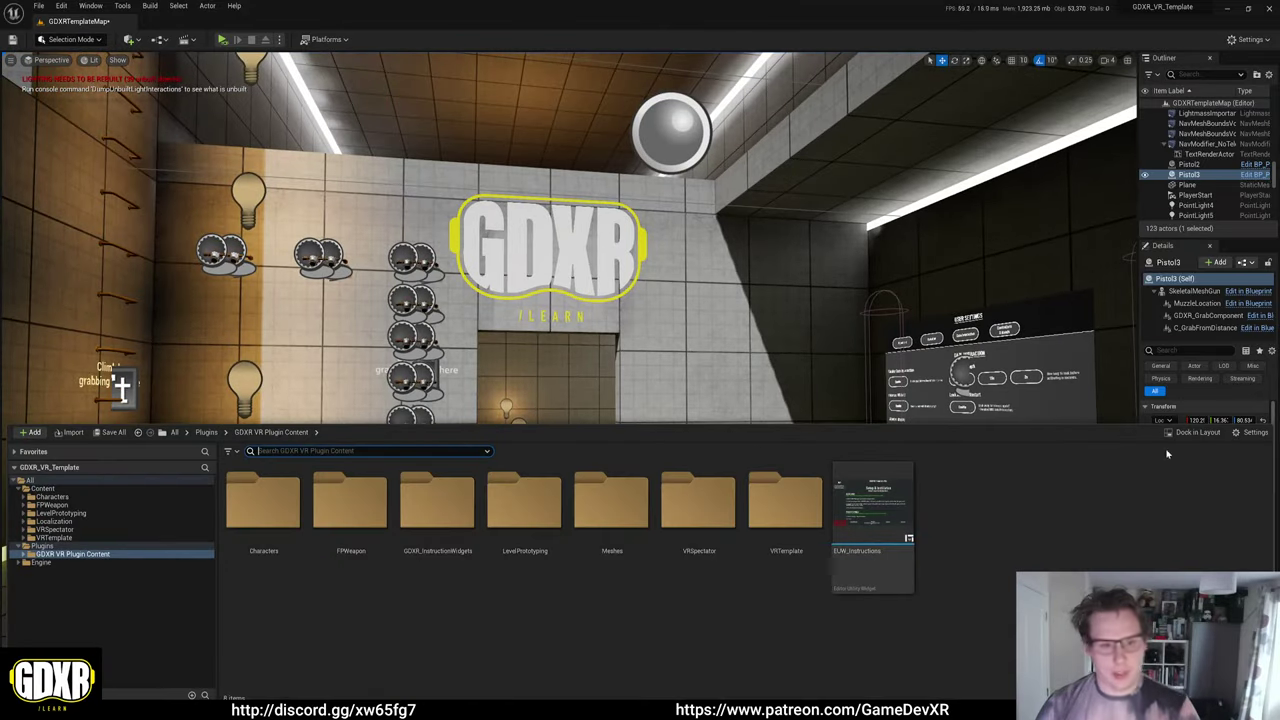
left_click(1198, 432)
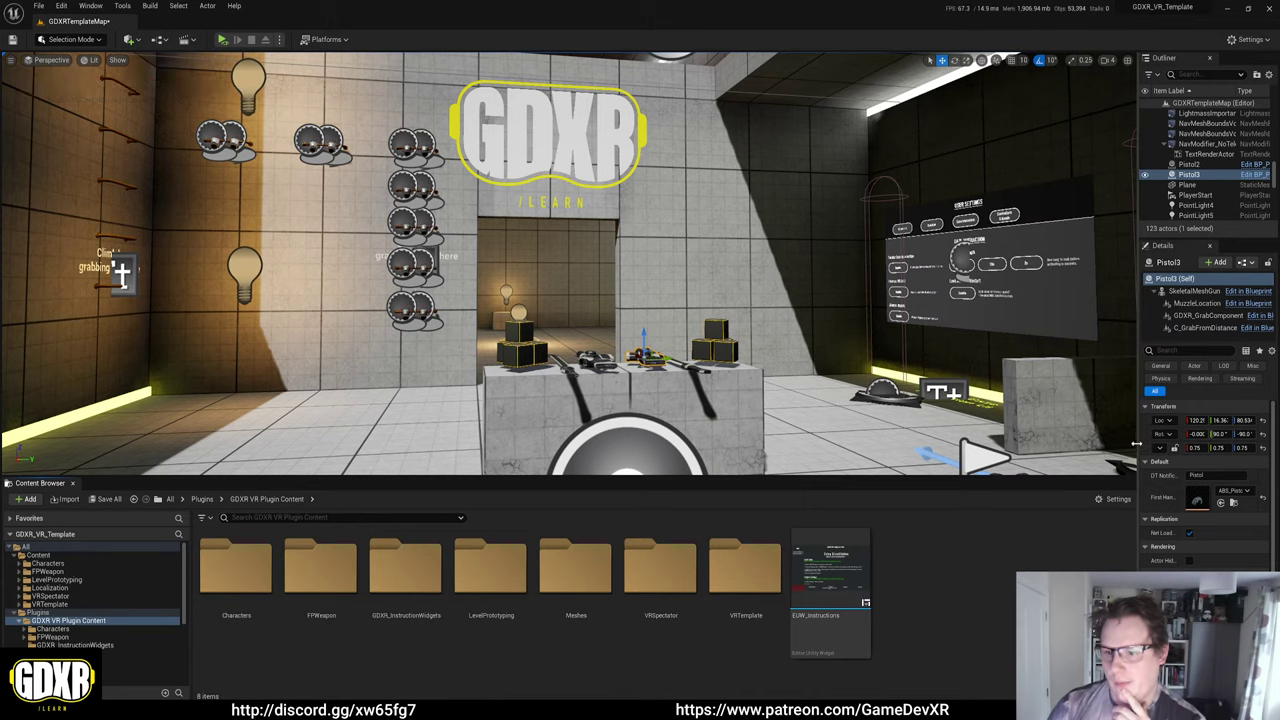
left_click_drag(1140, 450, 1118, 450)
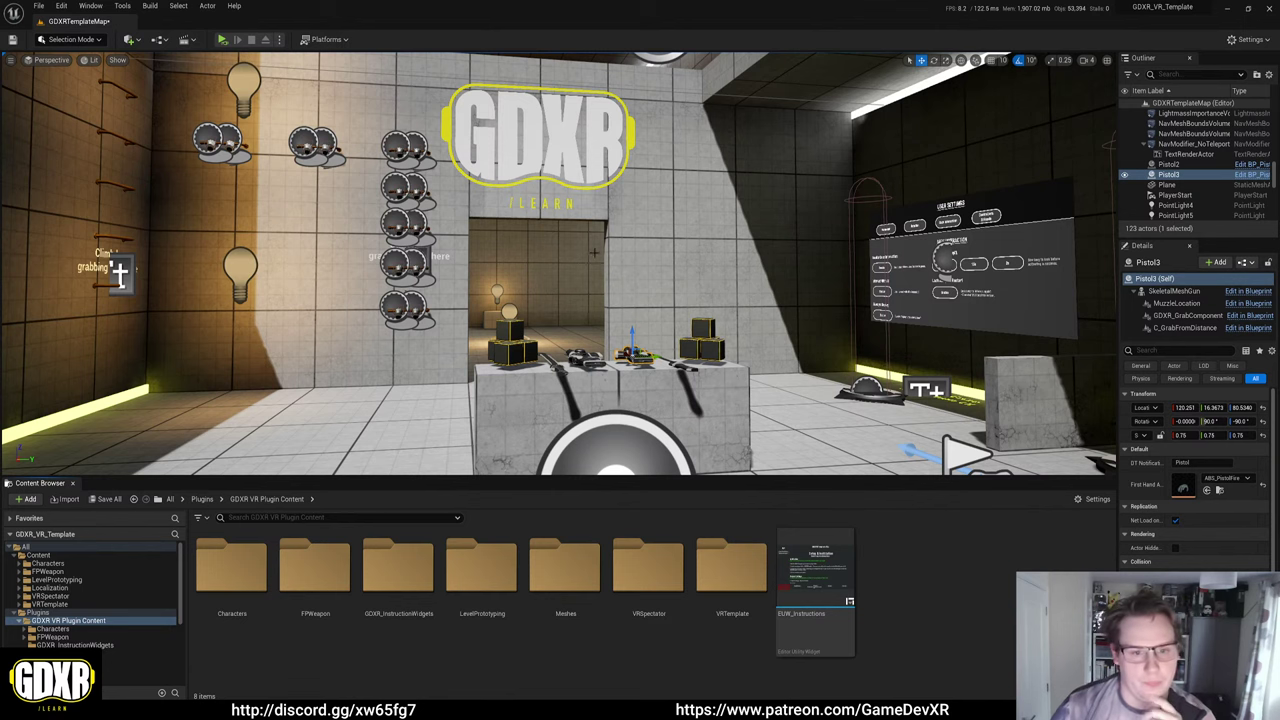
mouse_move(560, 260)
right_mouse_down()
mouse_move(540, 262)
mouse_move(580, 262)
right_mouse_up()
mouse_move(600, 449)
right_mouse_down()
mouse_move(585, 425)
mouse_move(588, 440)
right_mouse_up()
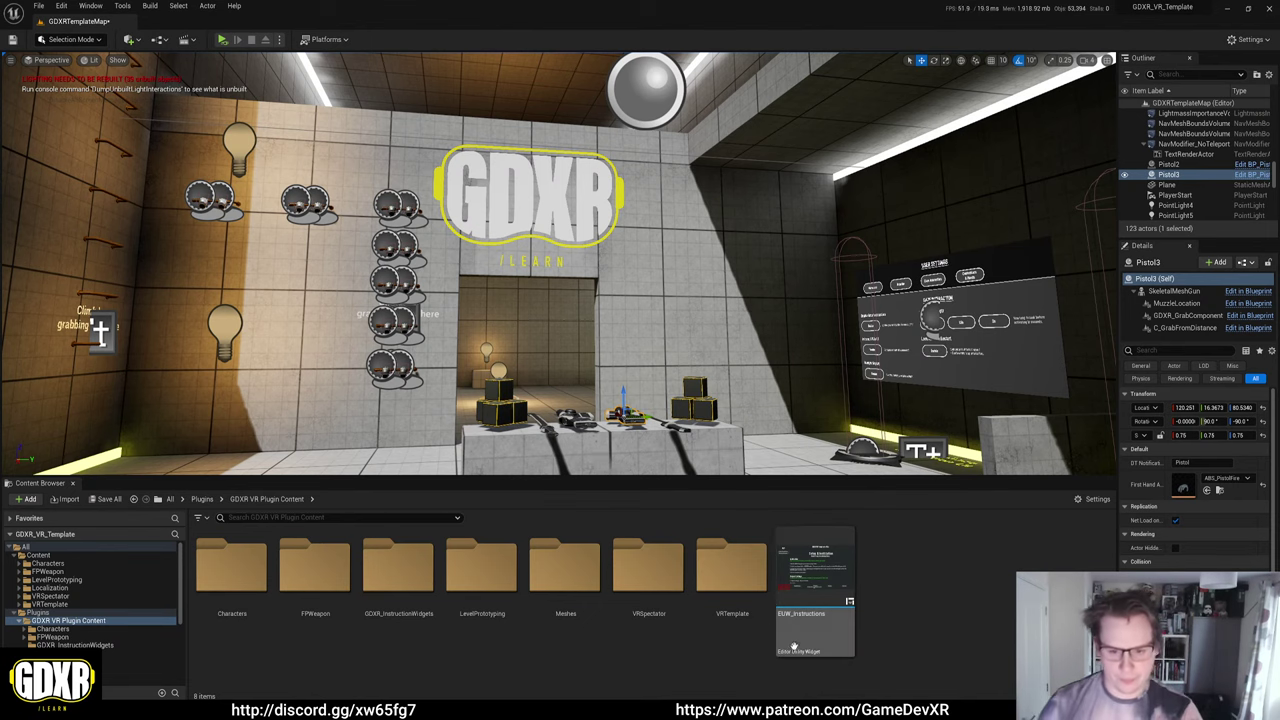
Browse to the VRTemplate > Blueprints > Actors folder and enlarge the Content Browser area.
double_click(732, 570)
double_click(315, 563)
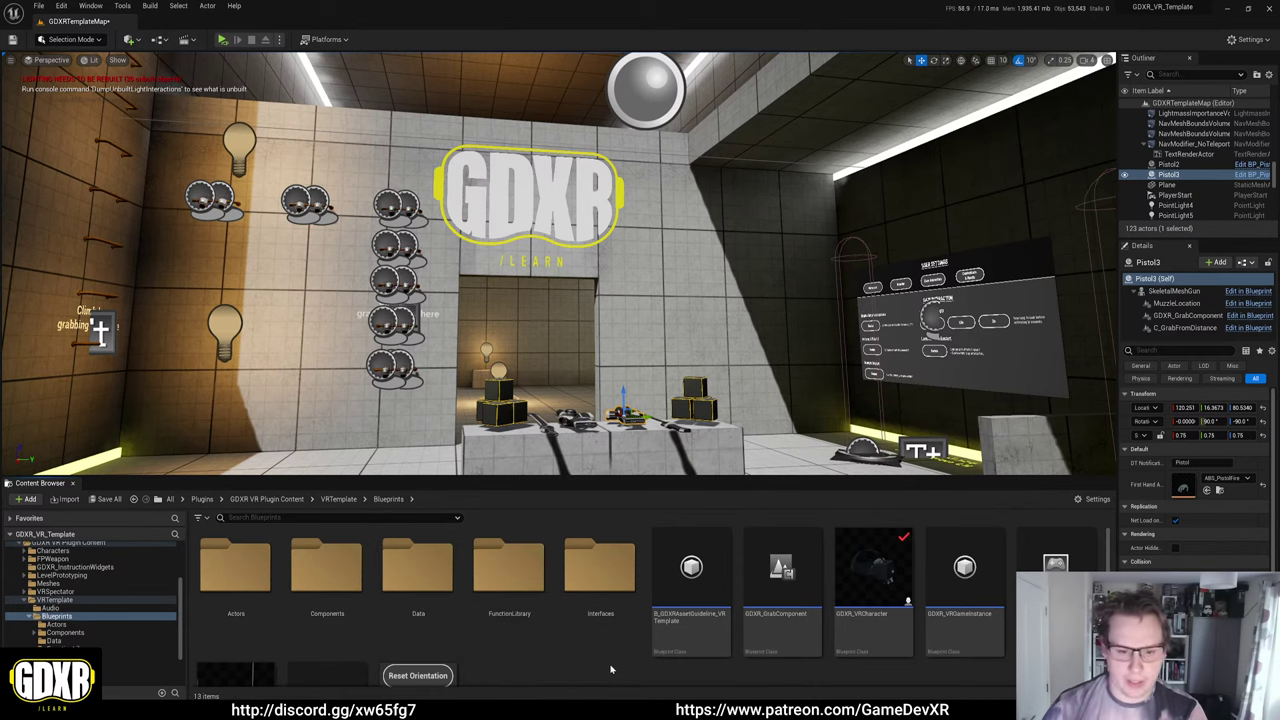
left_click_drag(578, 478, 581, 376)
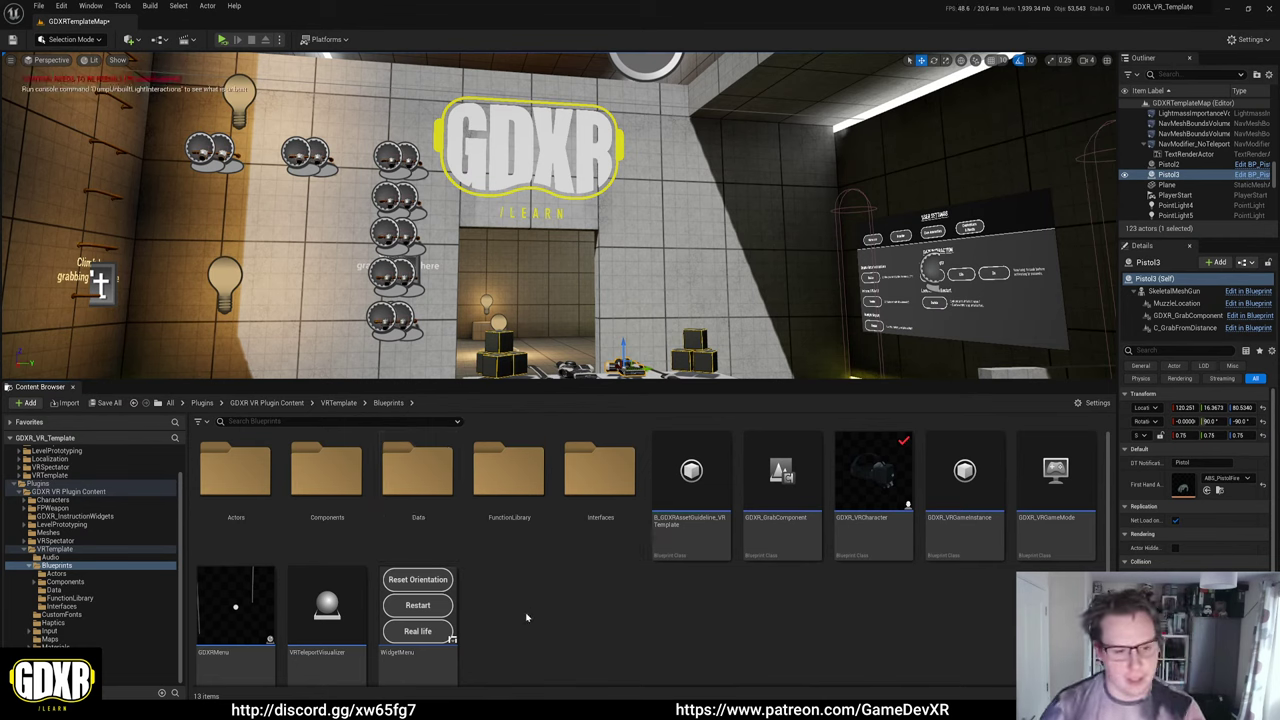
double_click(241, 490)
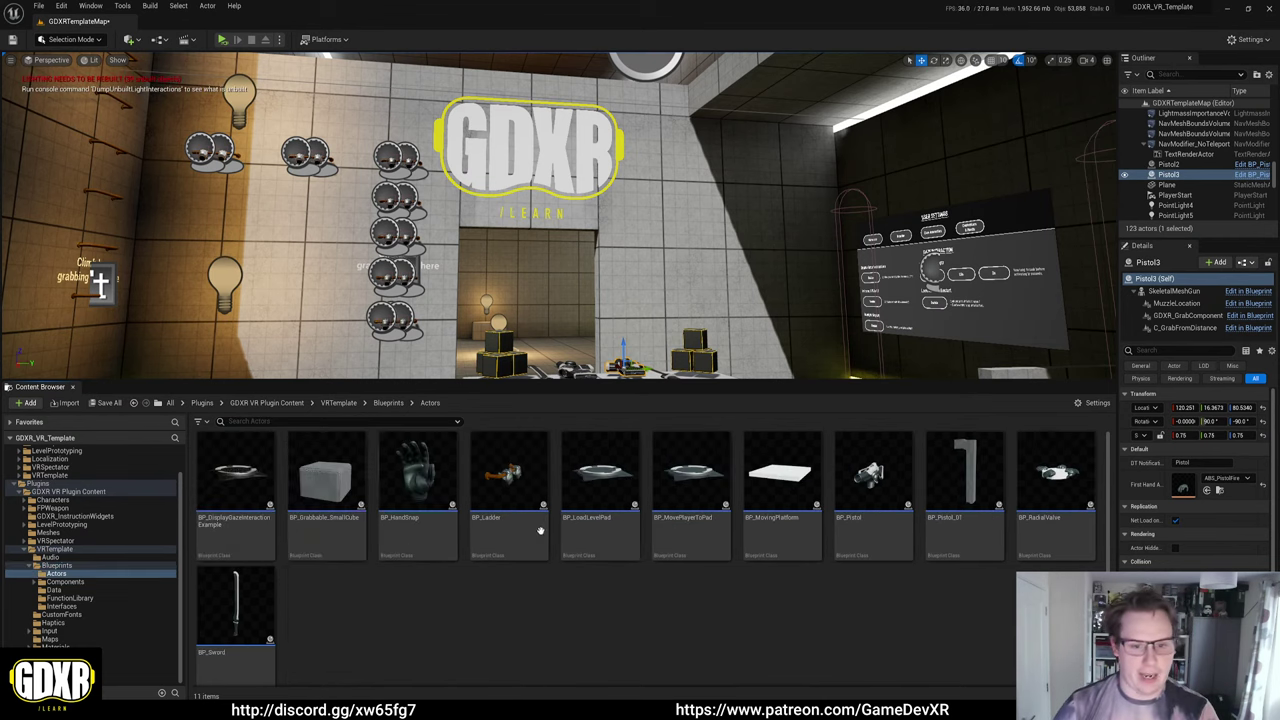
Open the BP_HandSnap Blueprint, clear its property search filter, and dock its editor window beside the level.
left_click(427, 496)
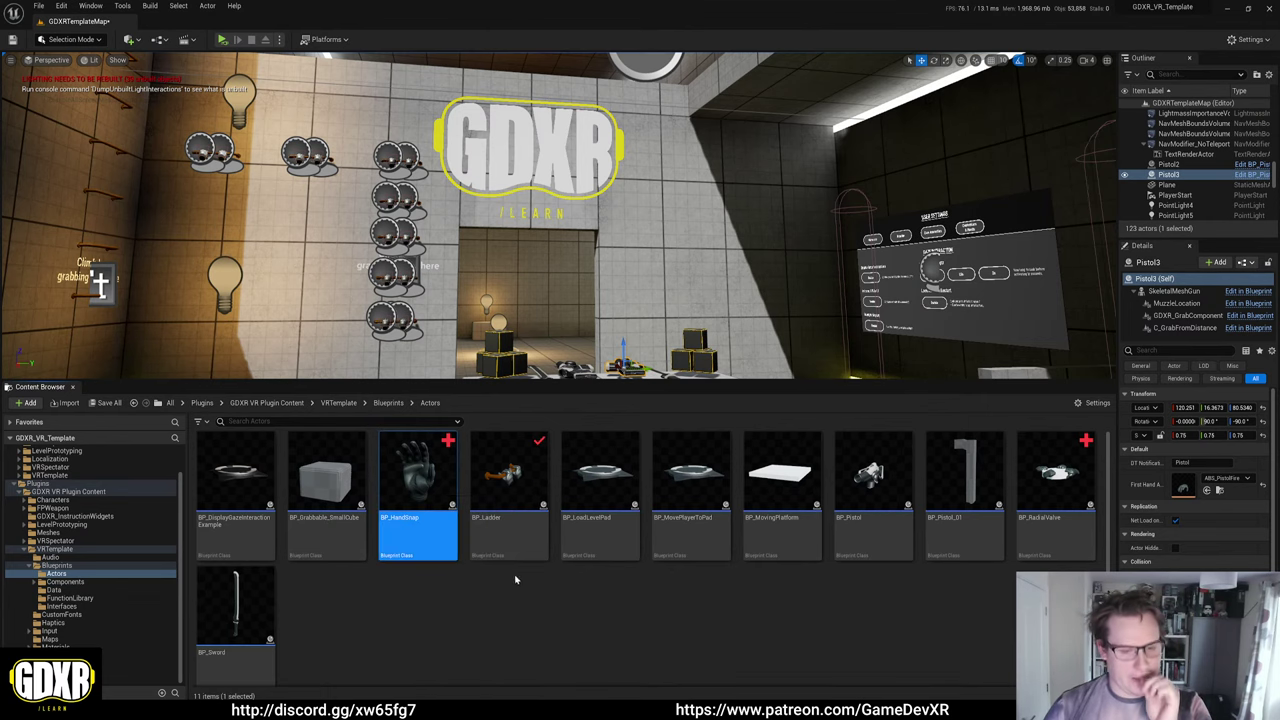
double_click(451, 440)
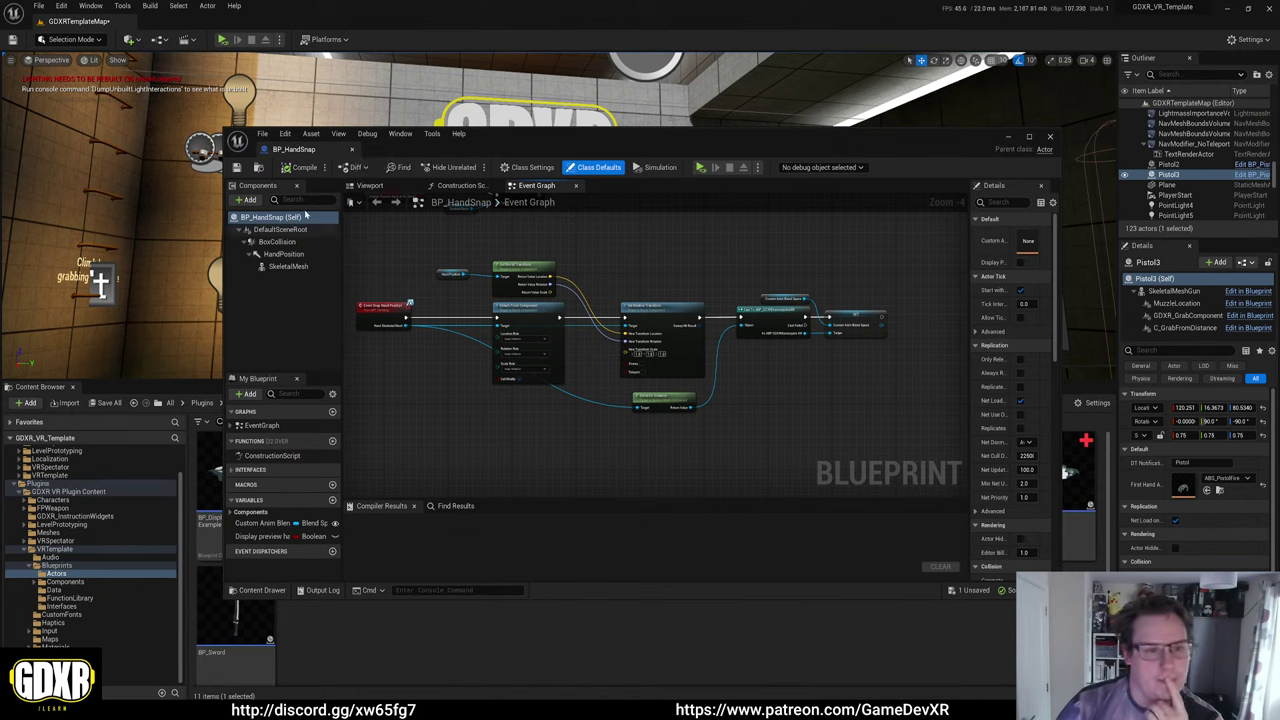
left_click_drag(967, 241, 866, 241)
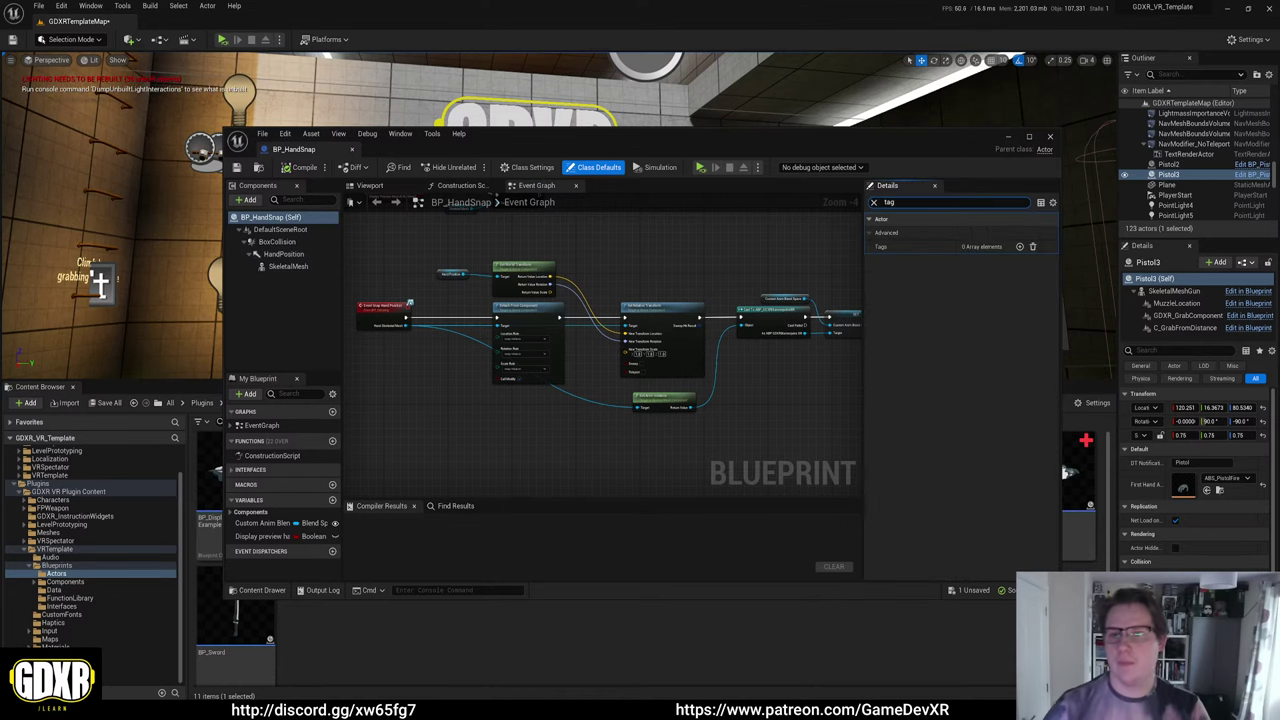
left_click(873, 203)
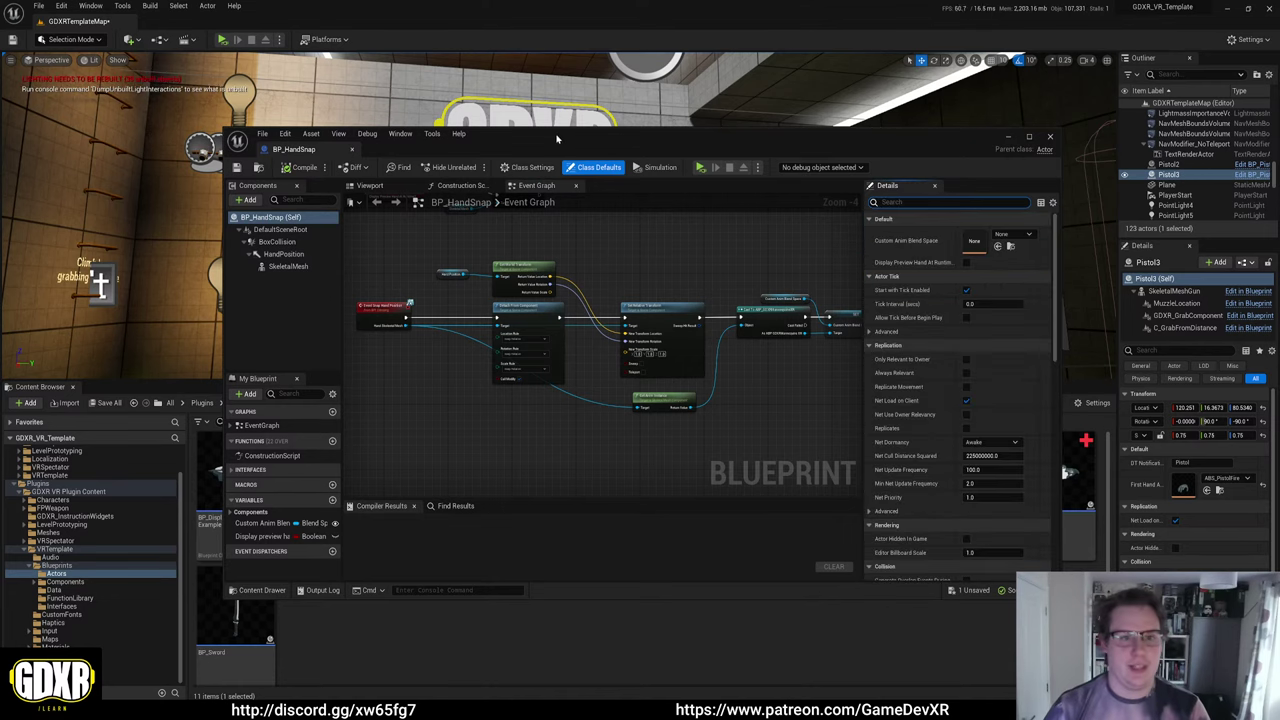
left_click_drag(557, 138, 681, 53)
double_click(681, 53)
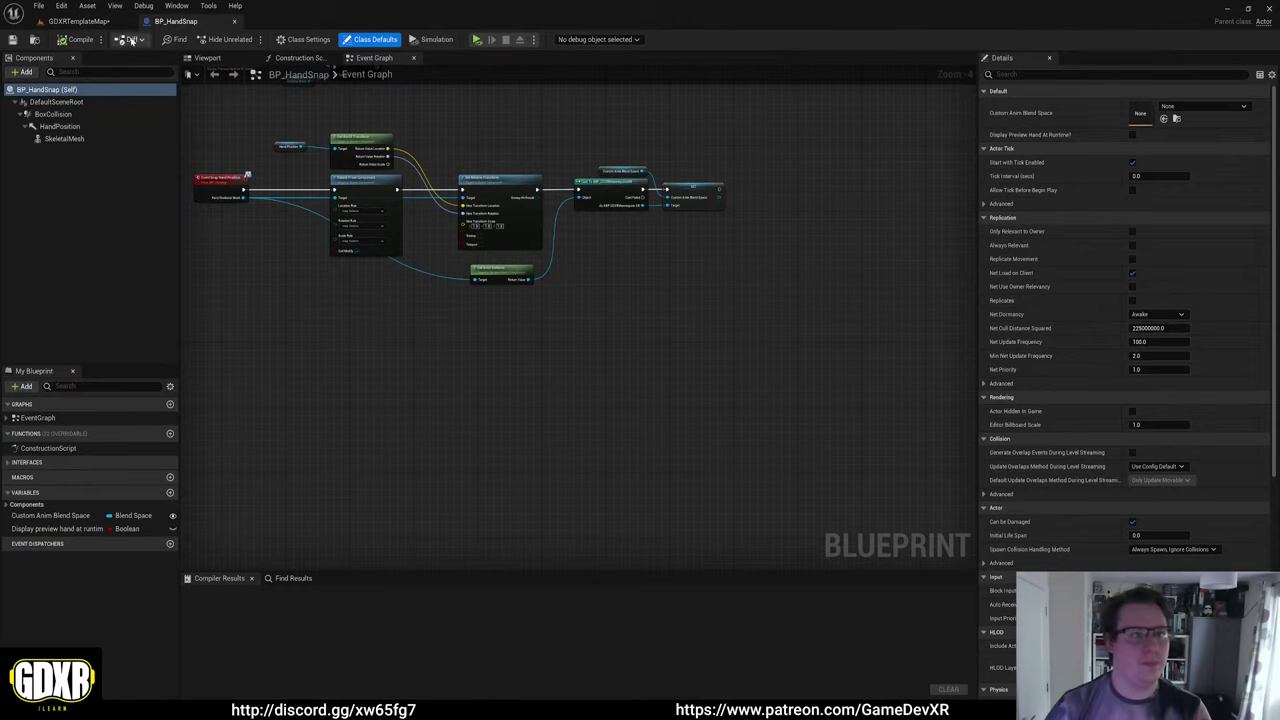
Place a BP_RadialValve in the level beside the ladder grips, rotate it 90° upright and move it against the wall.
left_click(80, 21)
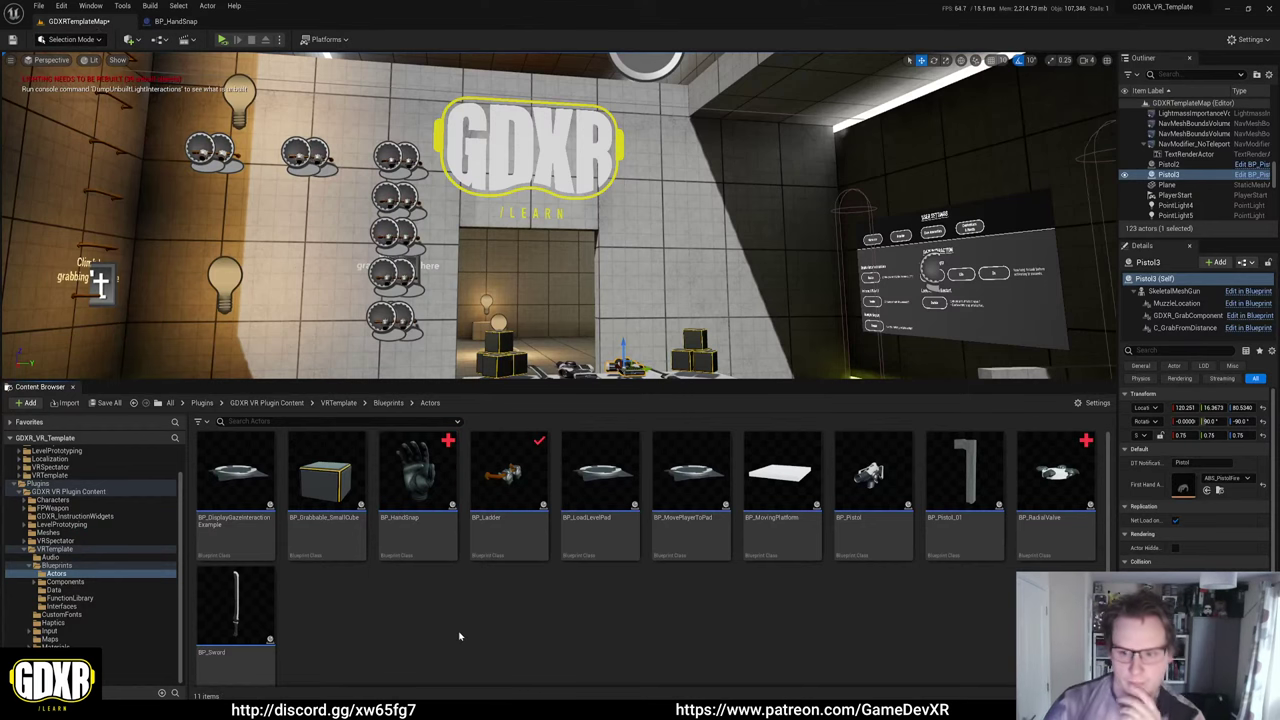
left_click_drag(1055, 475, 290, 295)
right_click_drag(300, 298, 255, 288)
key("e")
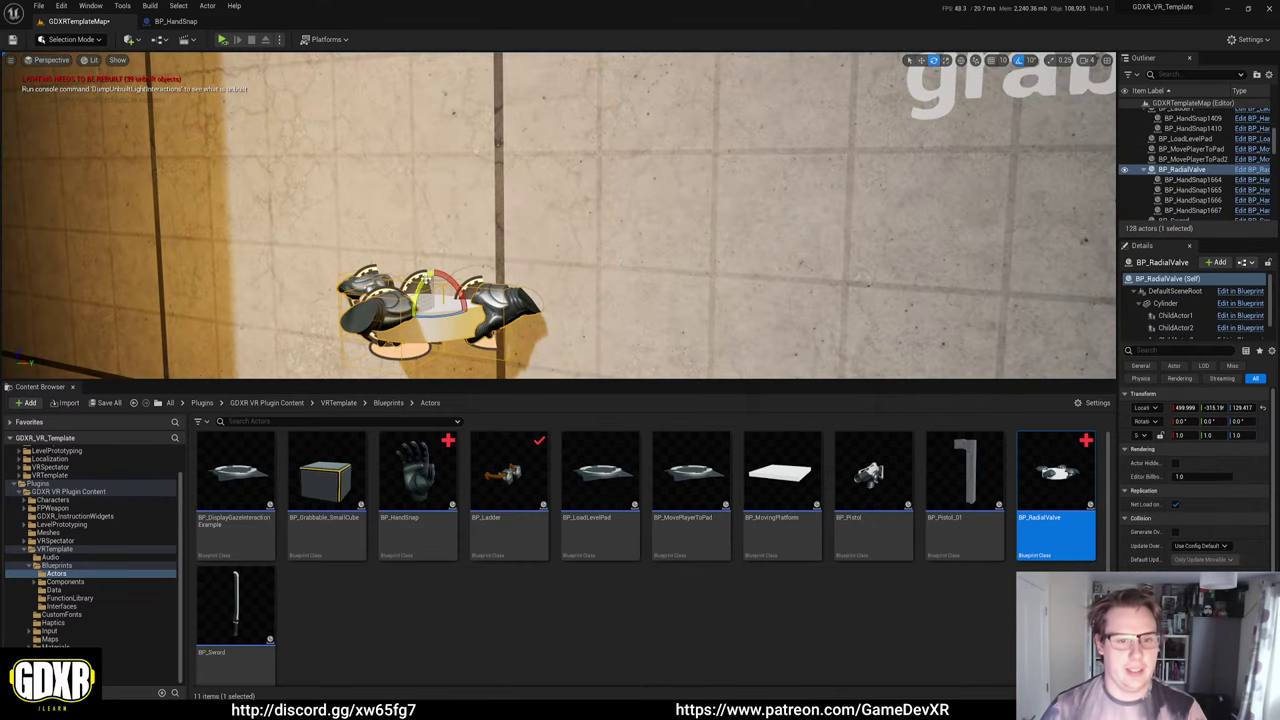
left_click_drag(440, 282, 458, 330)
right_click_drag(458, 330, 620, 149)
key("w")
left_click_drag(617, 195, 540, 200)
right_click_drag(540, 200, 630, 210)
Run the level in Simulate mode to test the radial valve, and stop the session.
left_click(282, 39)
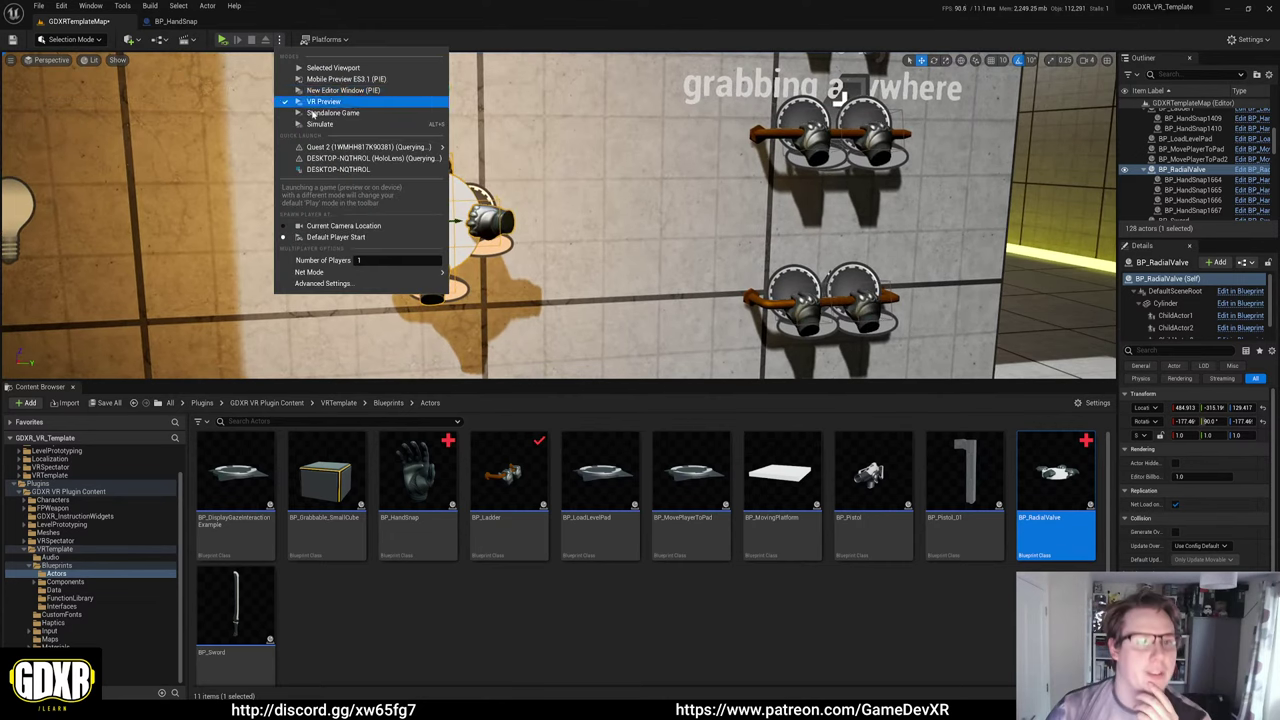
left_click(330, 108)
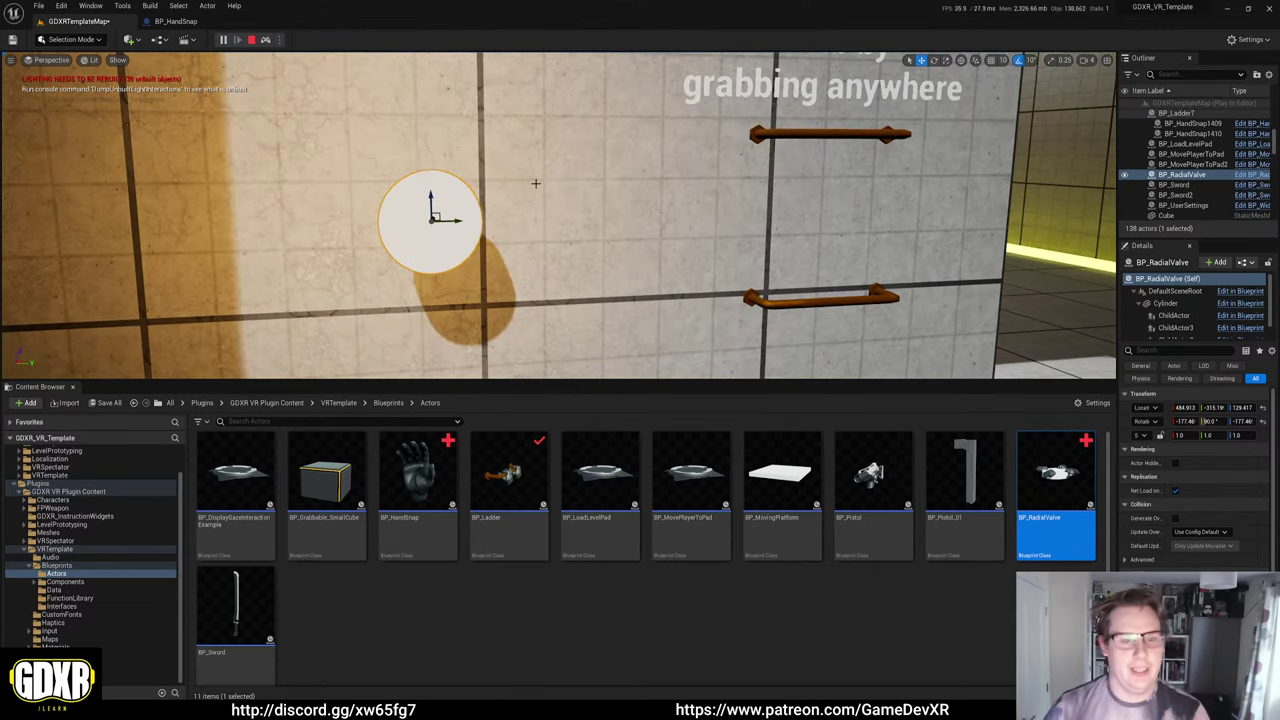
key("Escape")
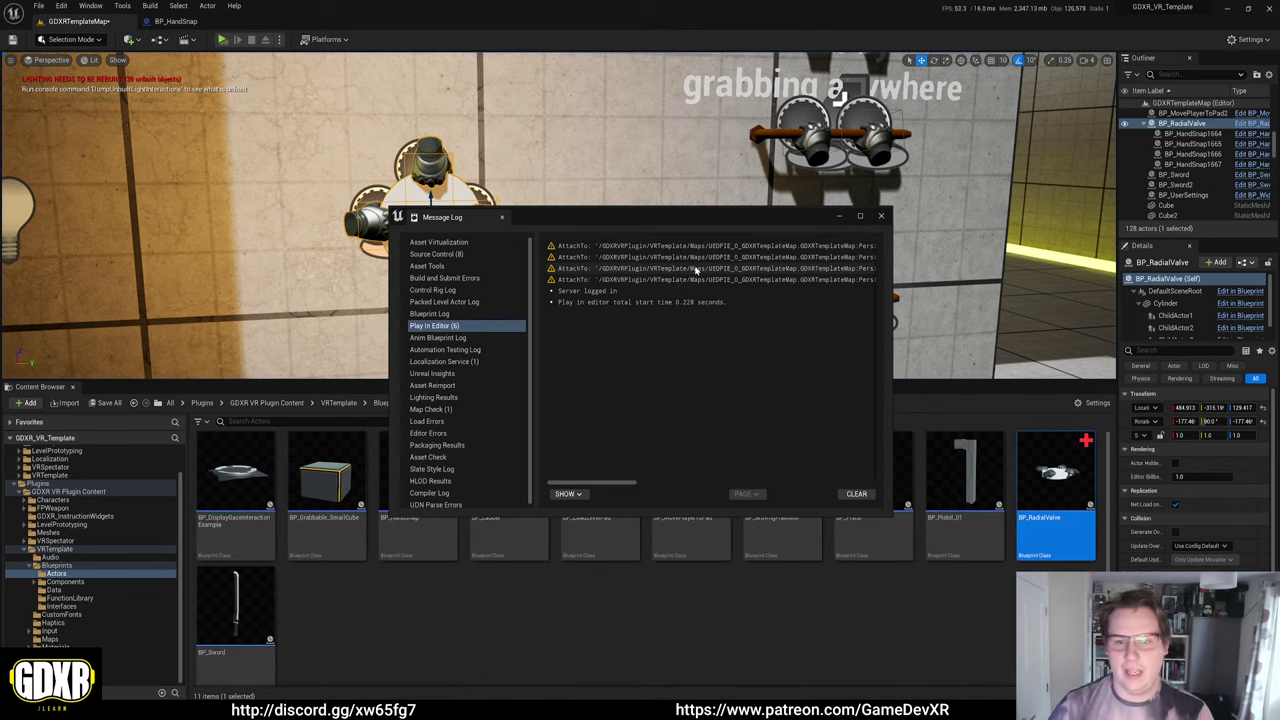
Read the full Play In Editor messages in the Message Log and close the log.
left_click_drag(889, 276, 1176, 262)
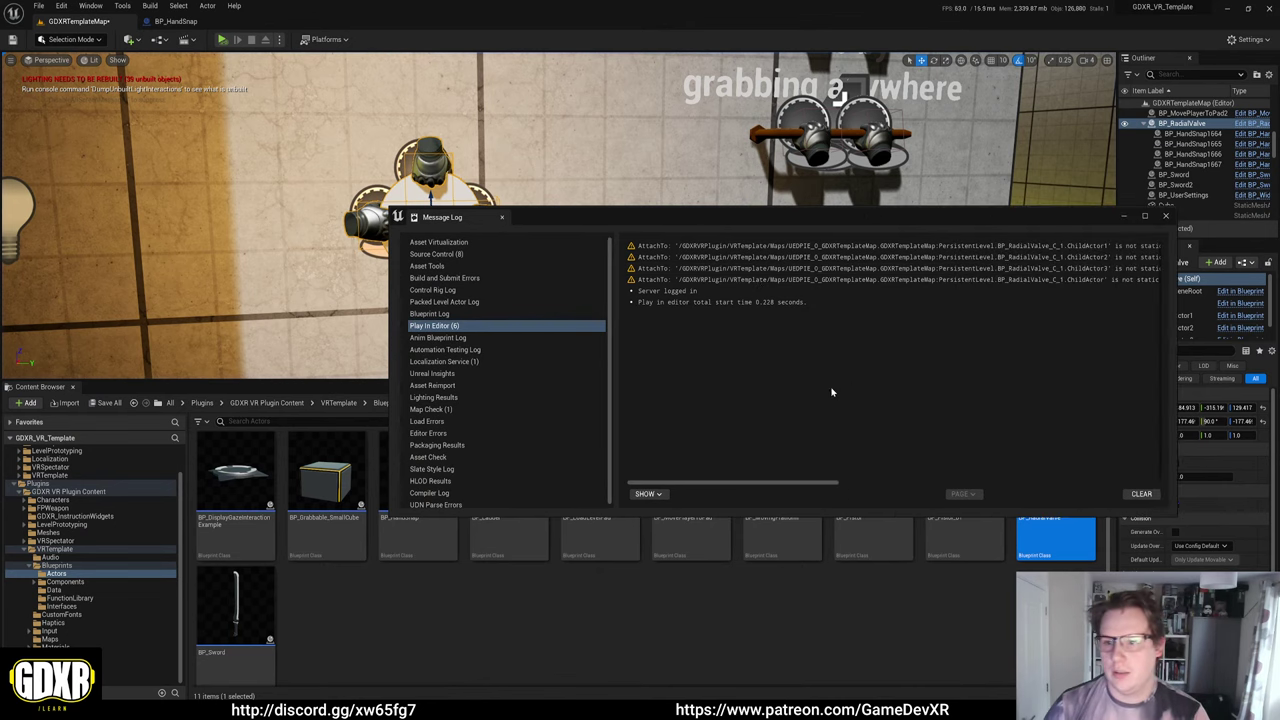
left_click_drag(785, 483, 1121, 469)
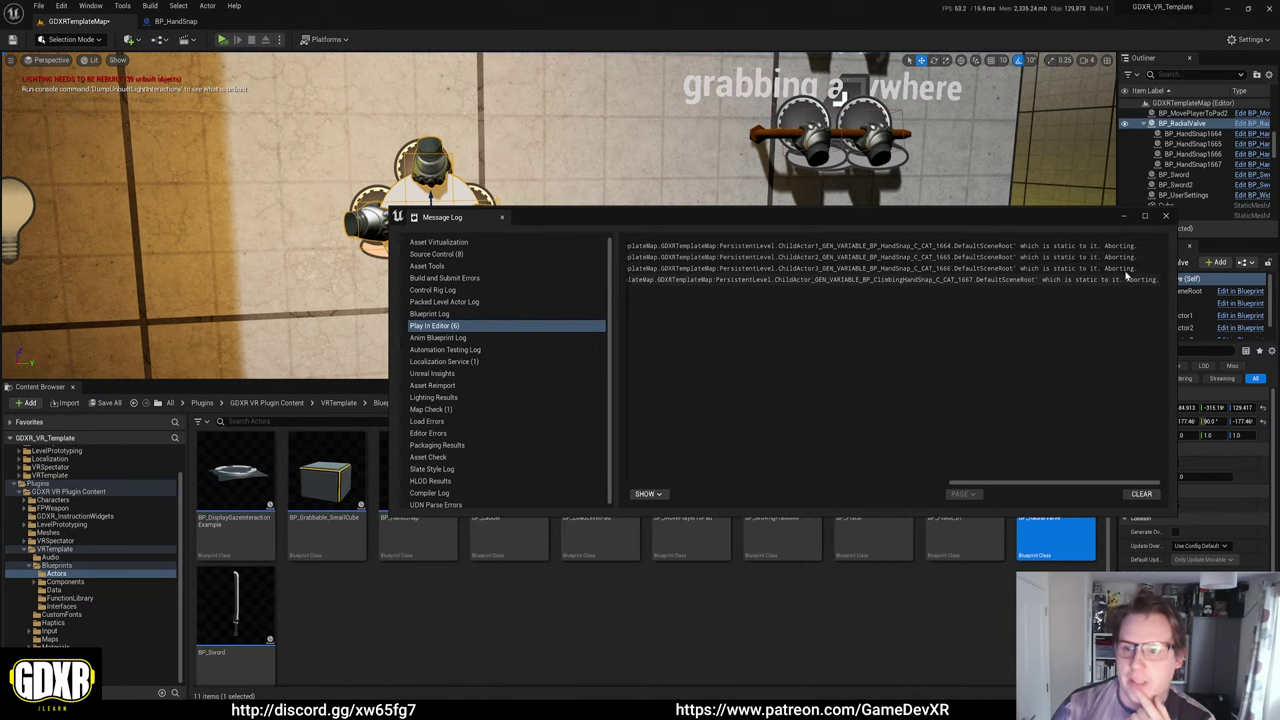
left_click(1165, 216)
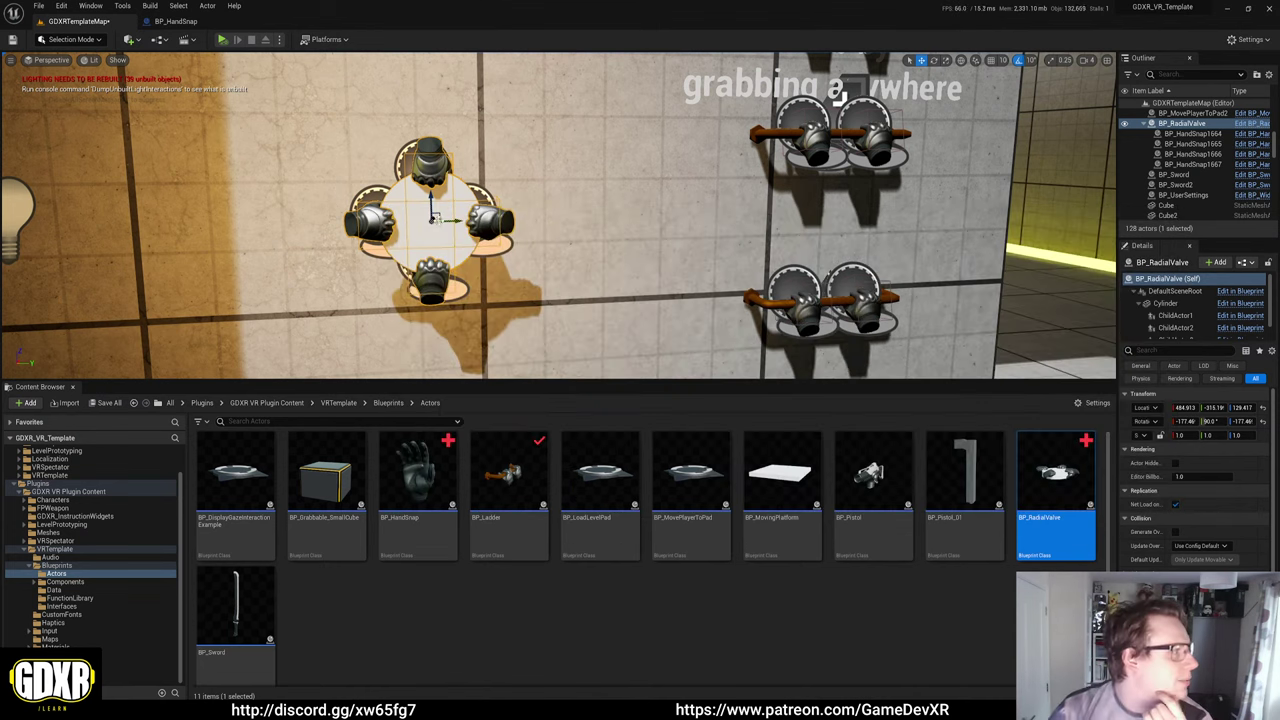
Open BP_RadialValve, inspect the mobility settings of ChildActor1 and Cylinder, and return to the level.
double_click(1041, 533)
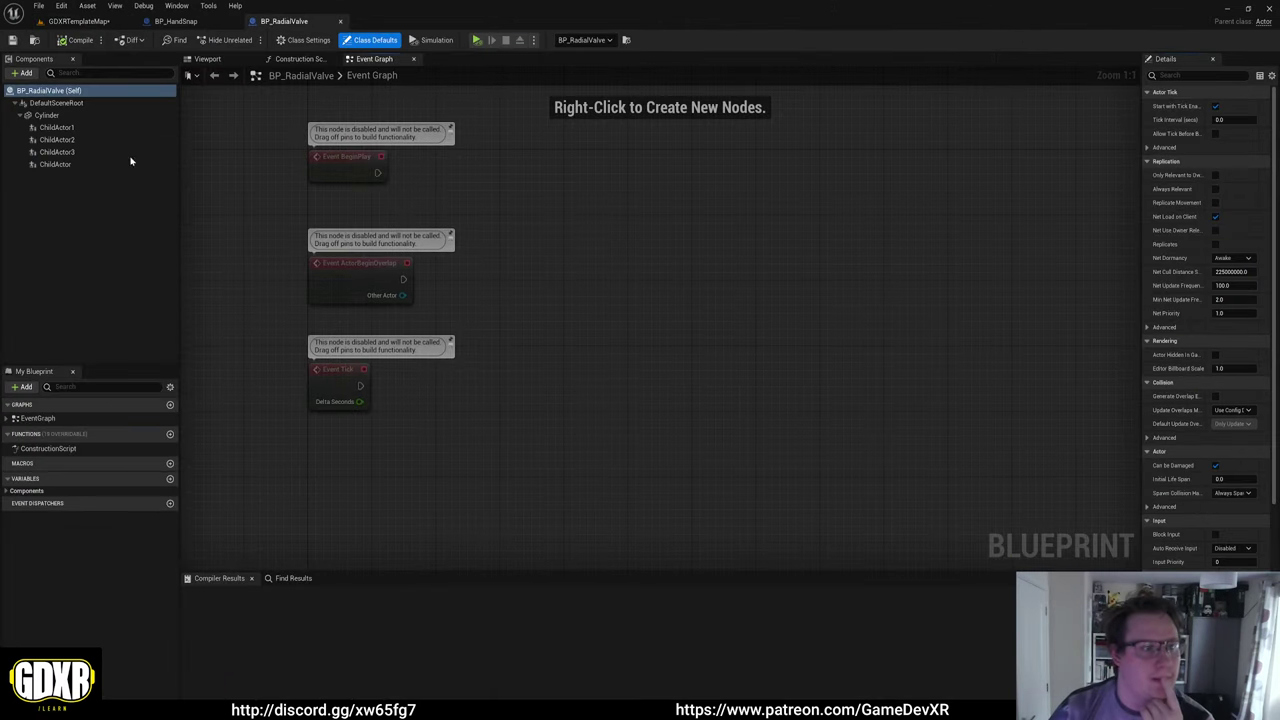
left_click(88, 128)
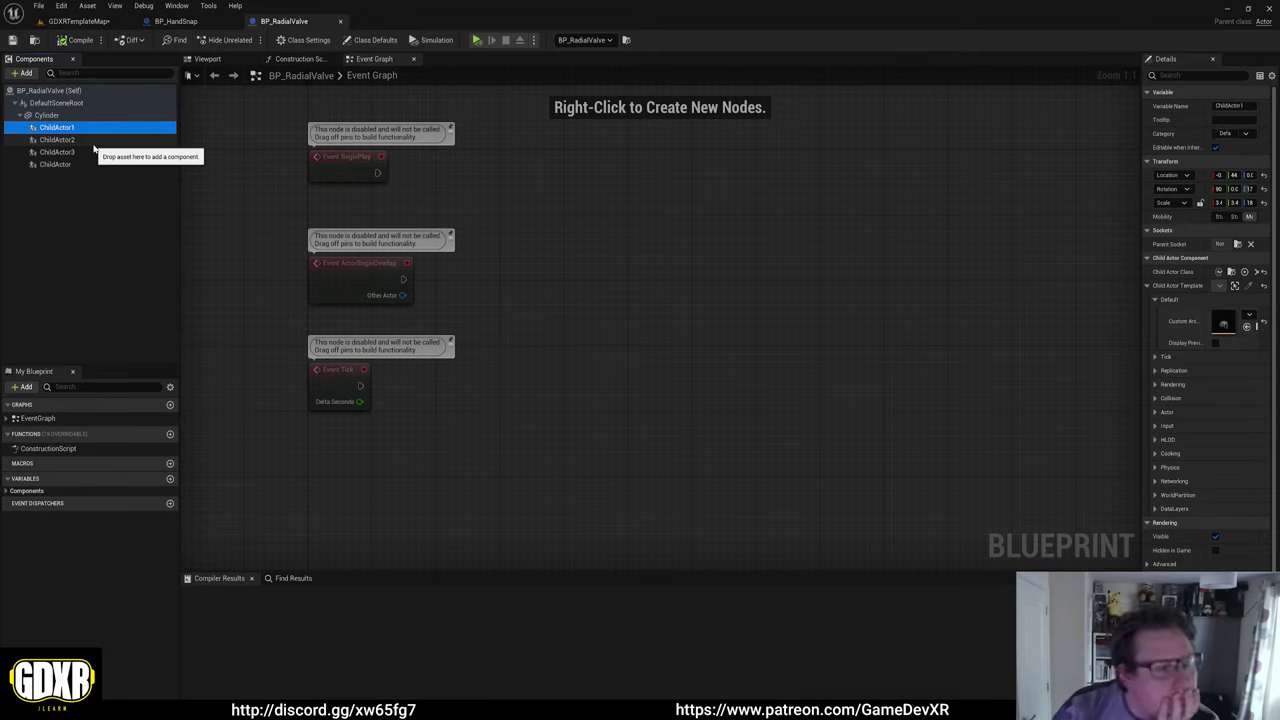
left_click(47, 115)
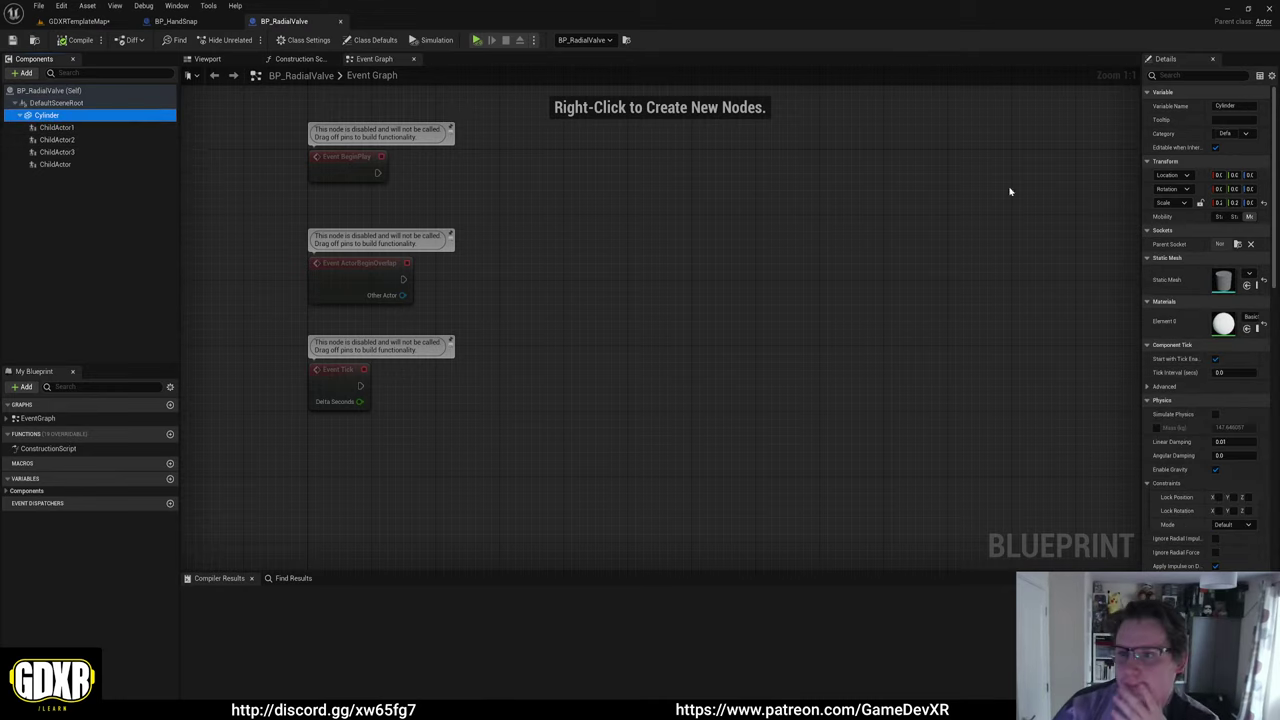
left_click_drag(1138, 210, 1010, 206)
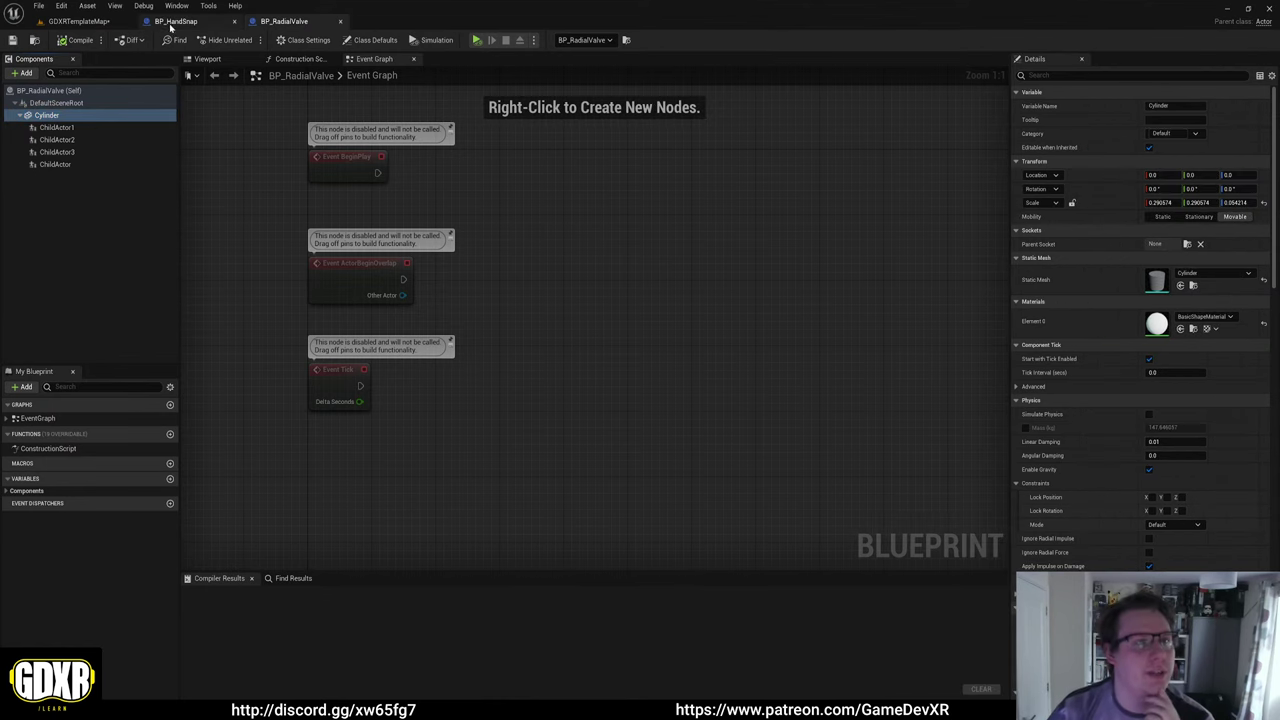
left_click(176, 21)
left_click(88, 21)
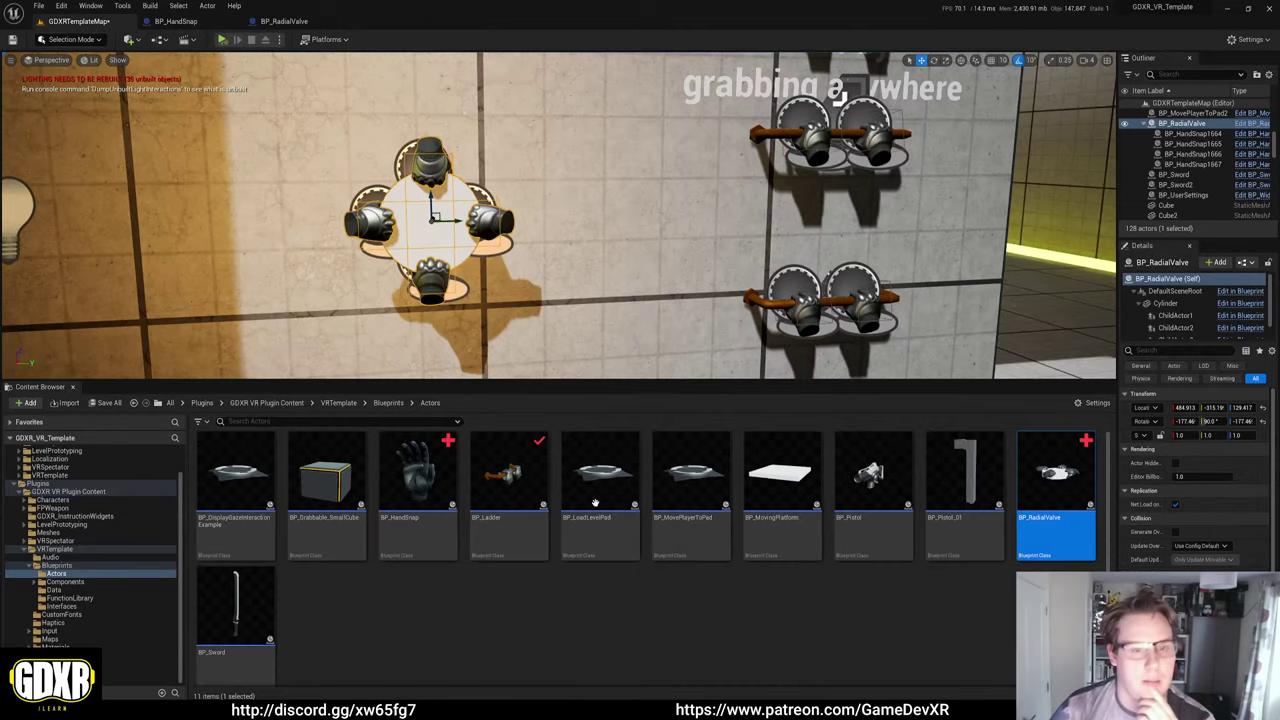
left_click(632, 587)
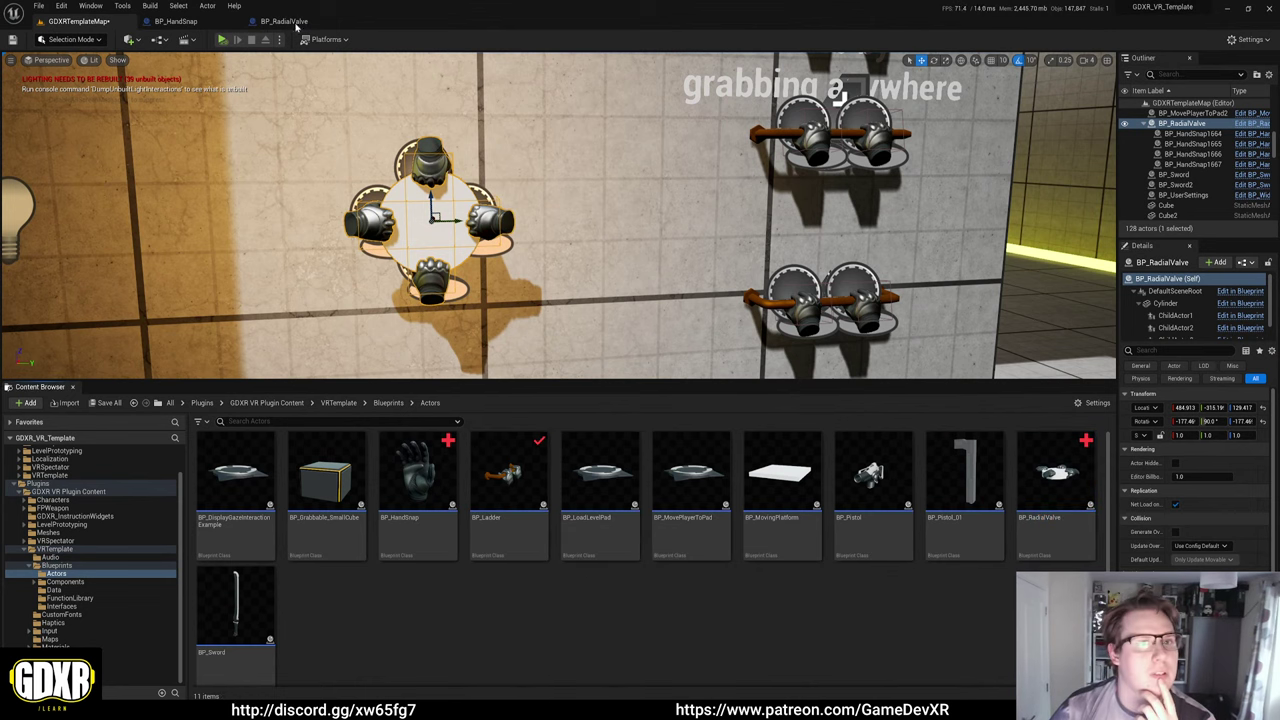
Inspect the components of BP_HandSnap and set the BoxCollision component's mobility to Movable.
left_click(176, 21)
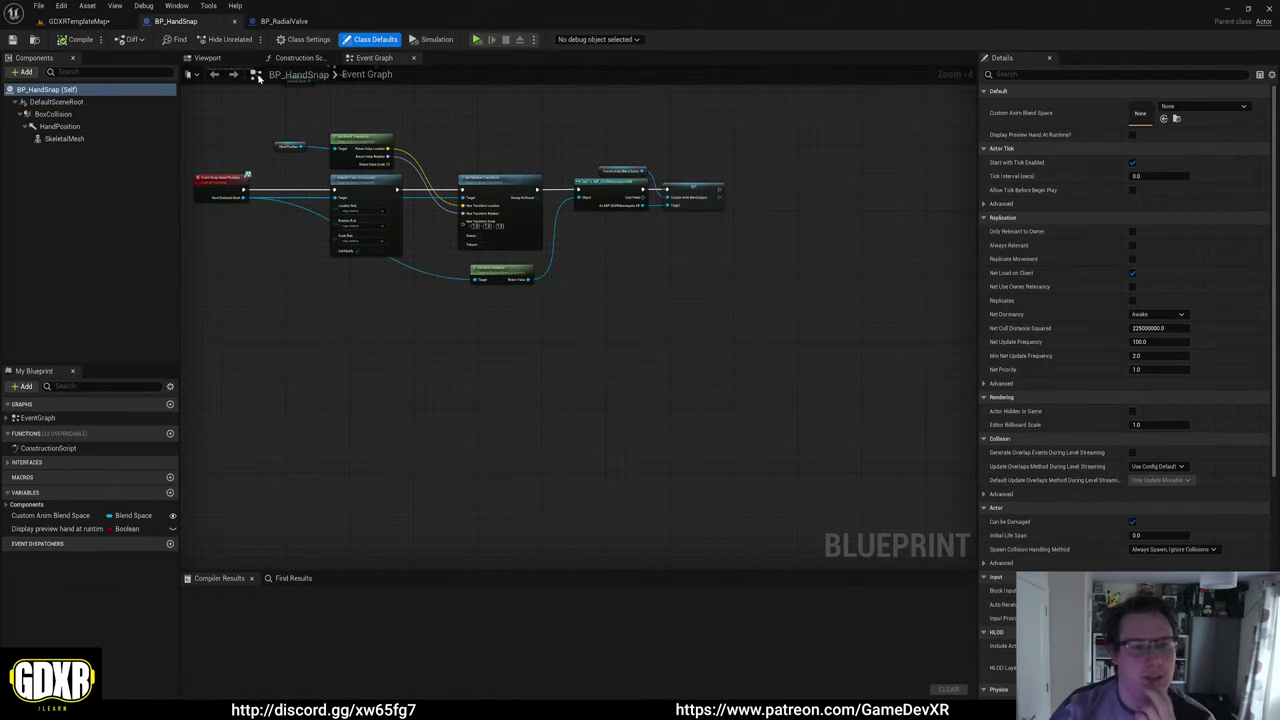
left_click(92, 139)
left_click(88, 126)
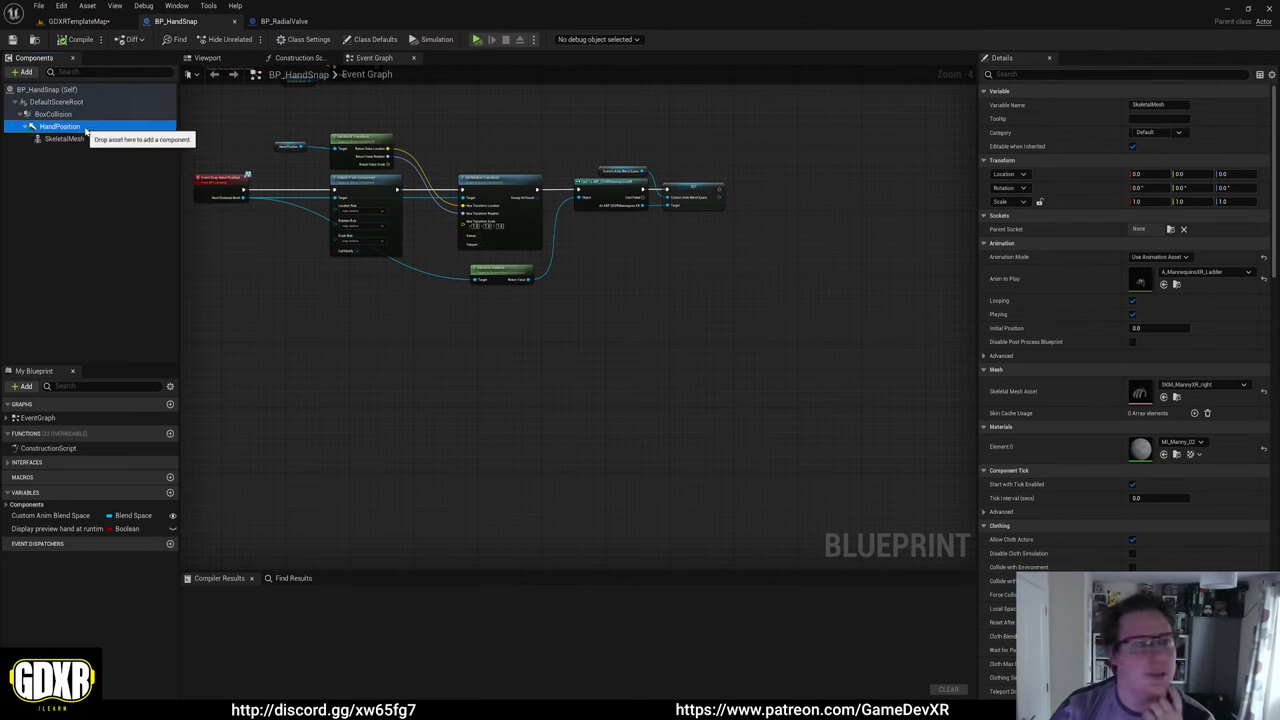
left_click(83, 116)
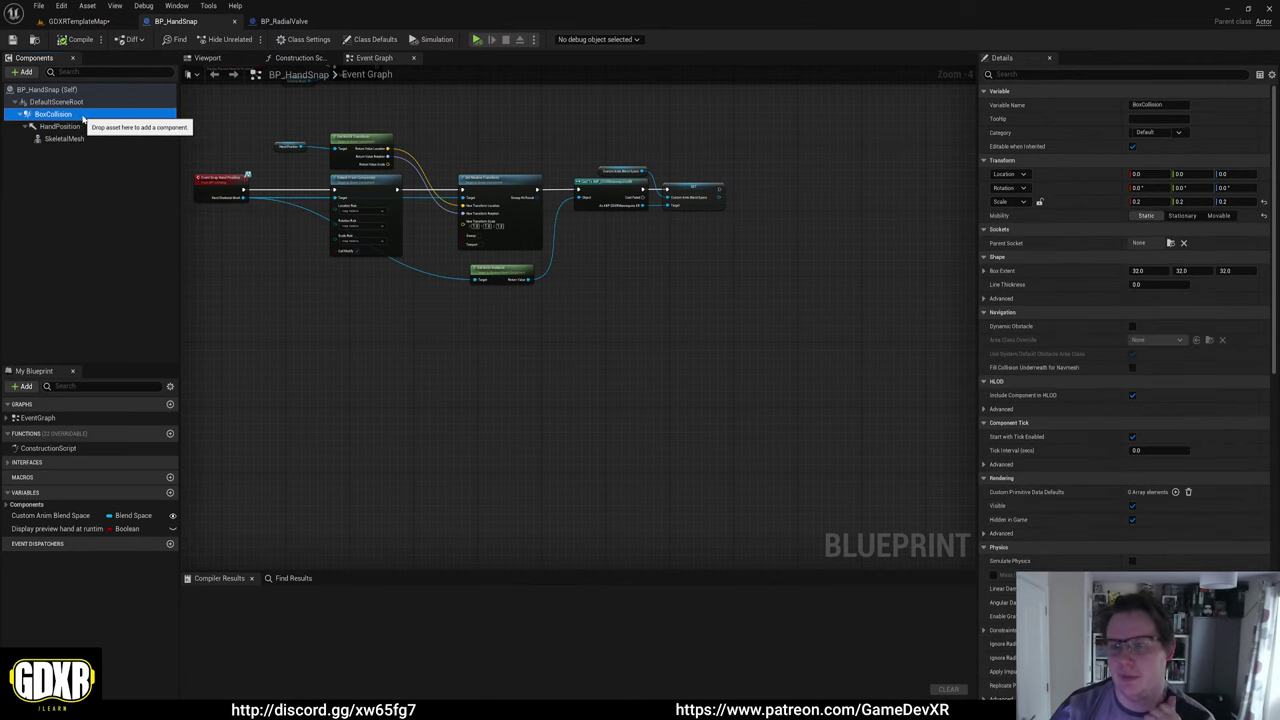
left_click(1218, 215)
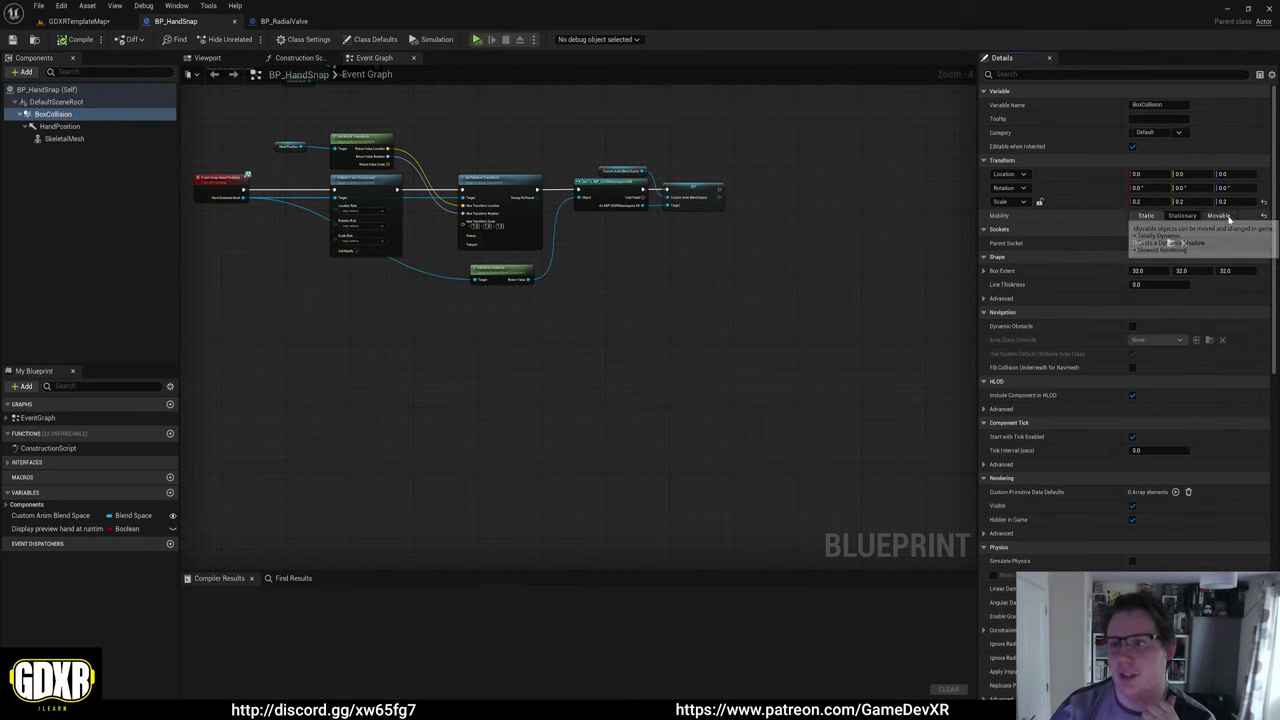
Set the DefaultSceneRoot of BP_HandSnap to Movable, compile the Blueprint and return to the level.
left_click(100, 103)
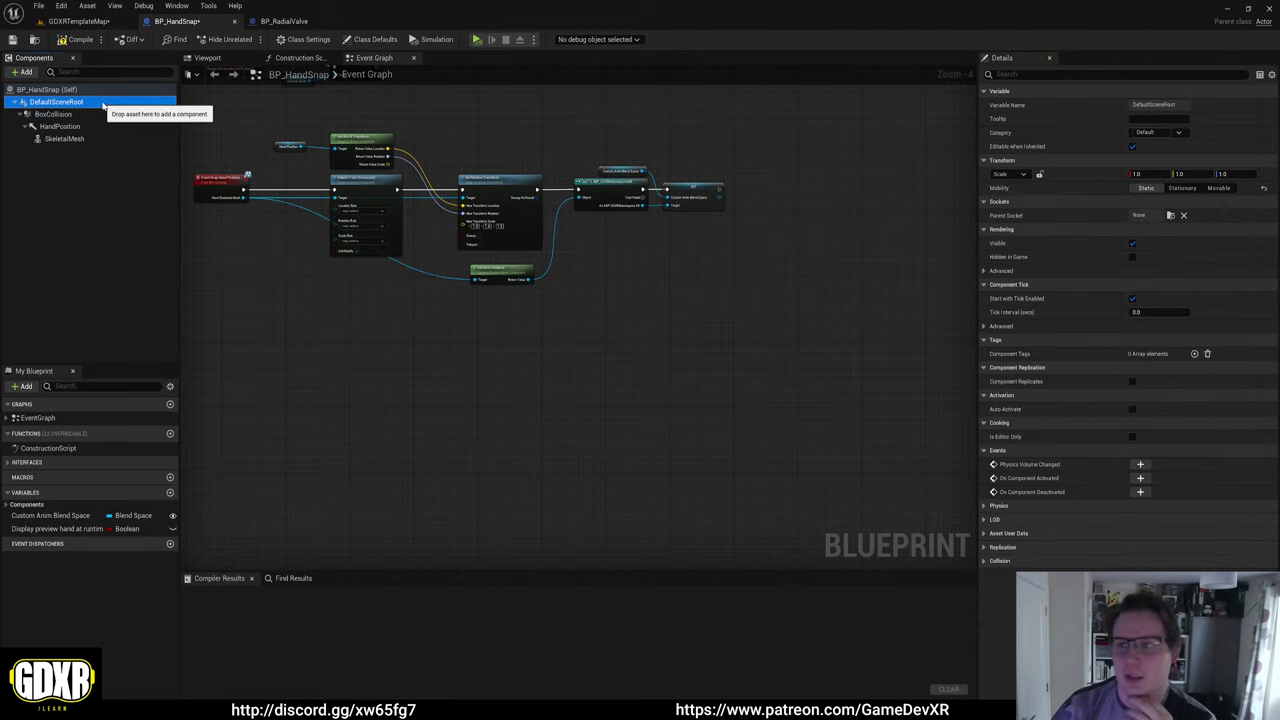
left_click(1218, 188)
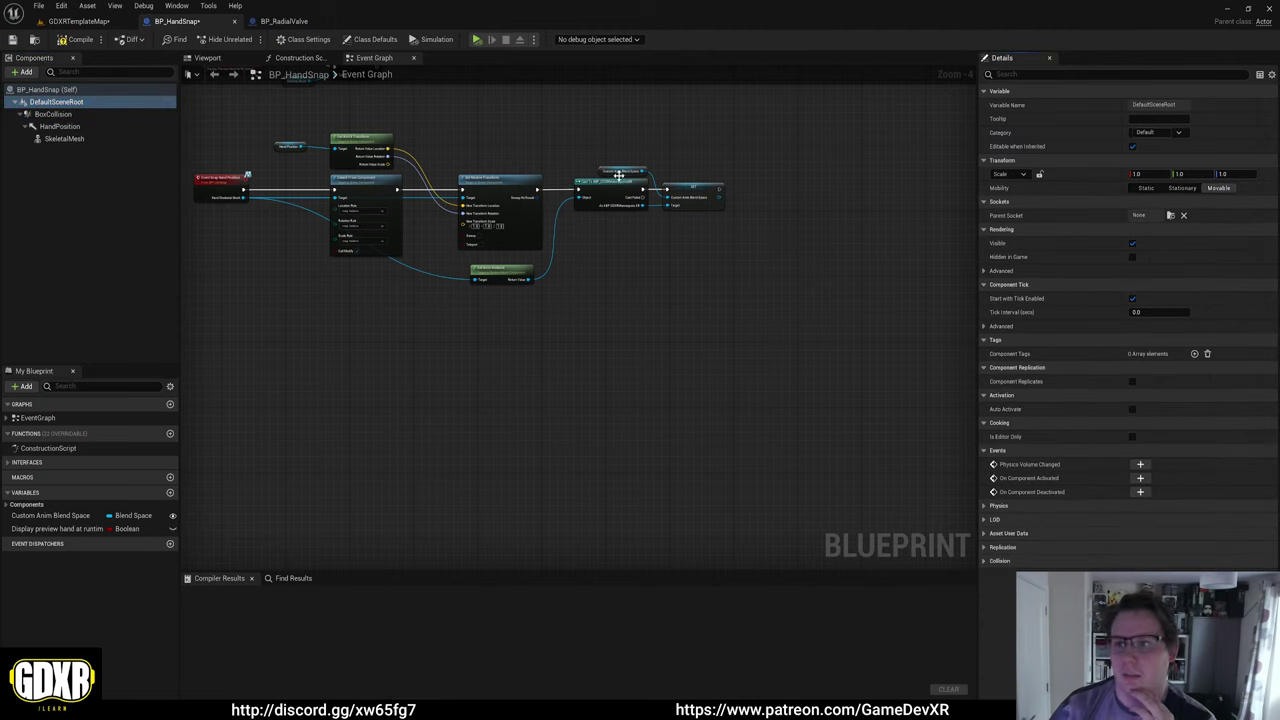
left_click(77, 36)
left_click(77, 26)
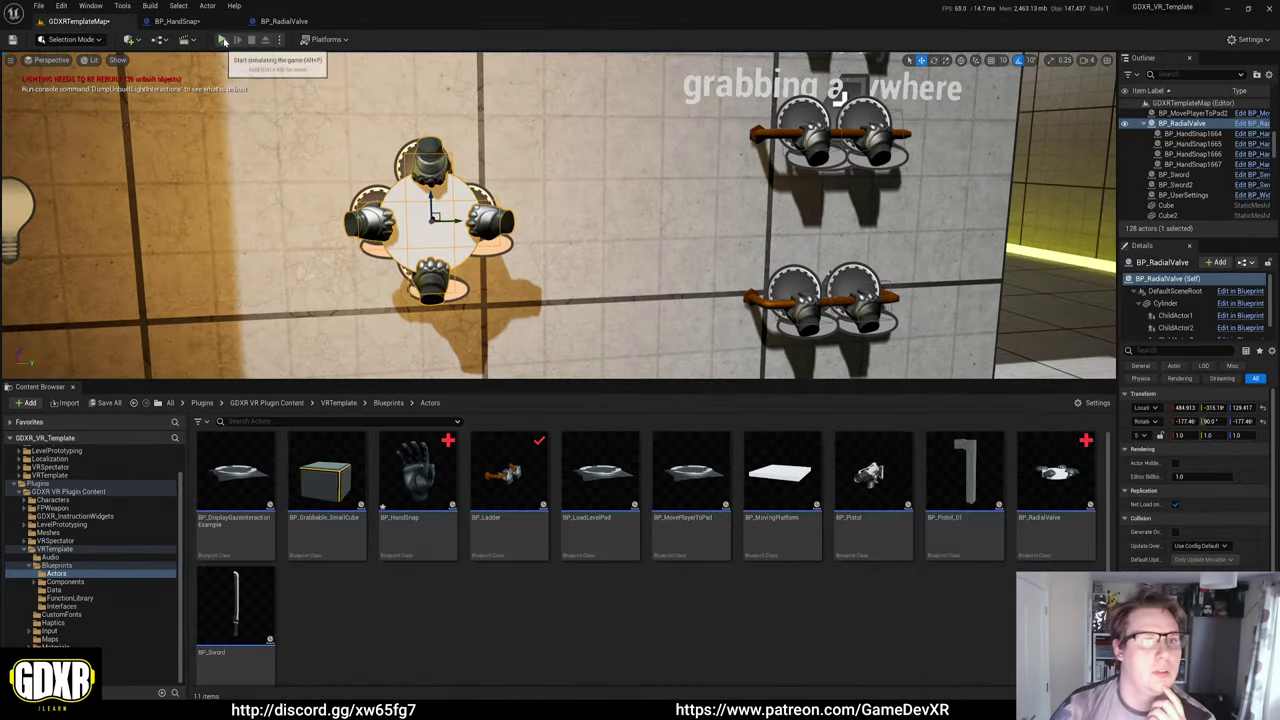
Enable the default value of the Display preview hand at runtime variable in BP_HandSnap, compile the Blueprint and return to the level.
key("Escape")
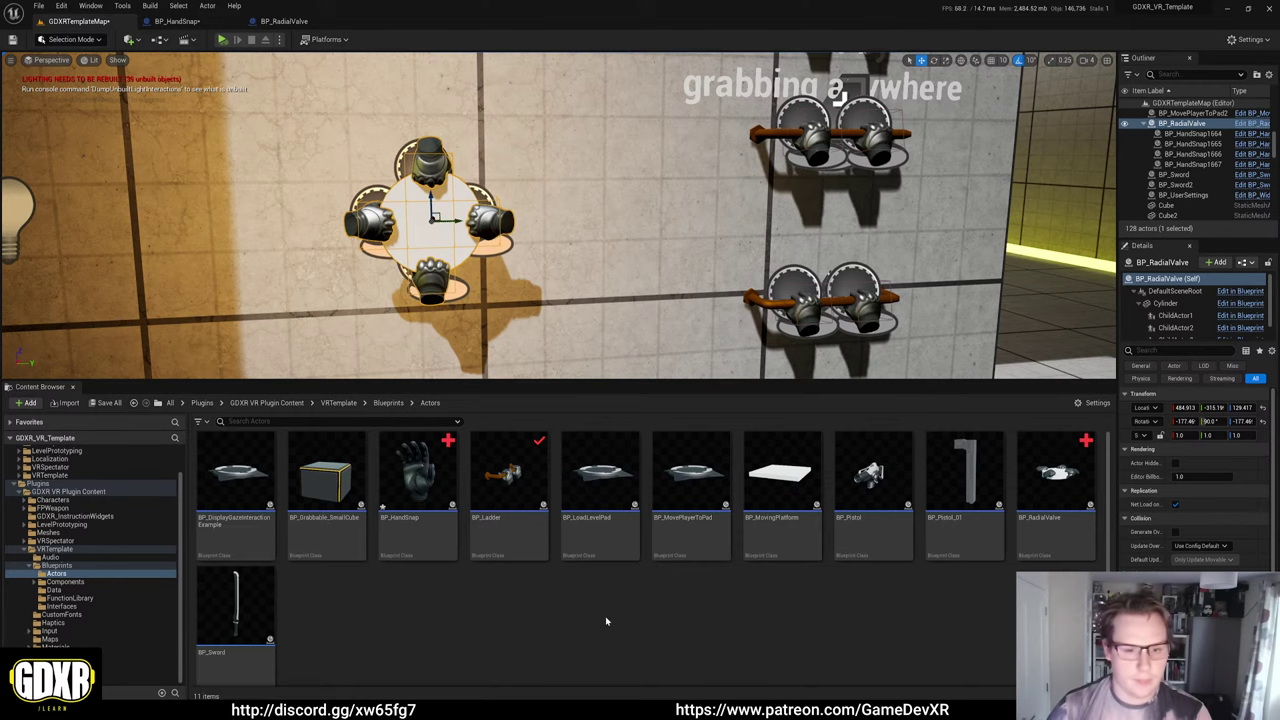
double_click(418, 550)
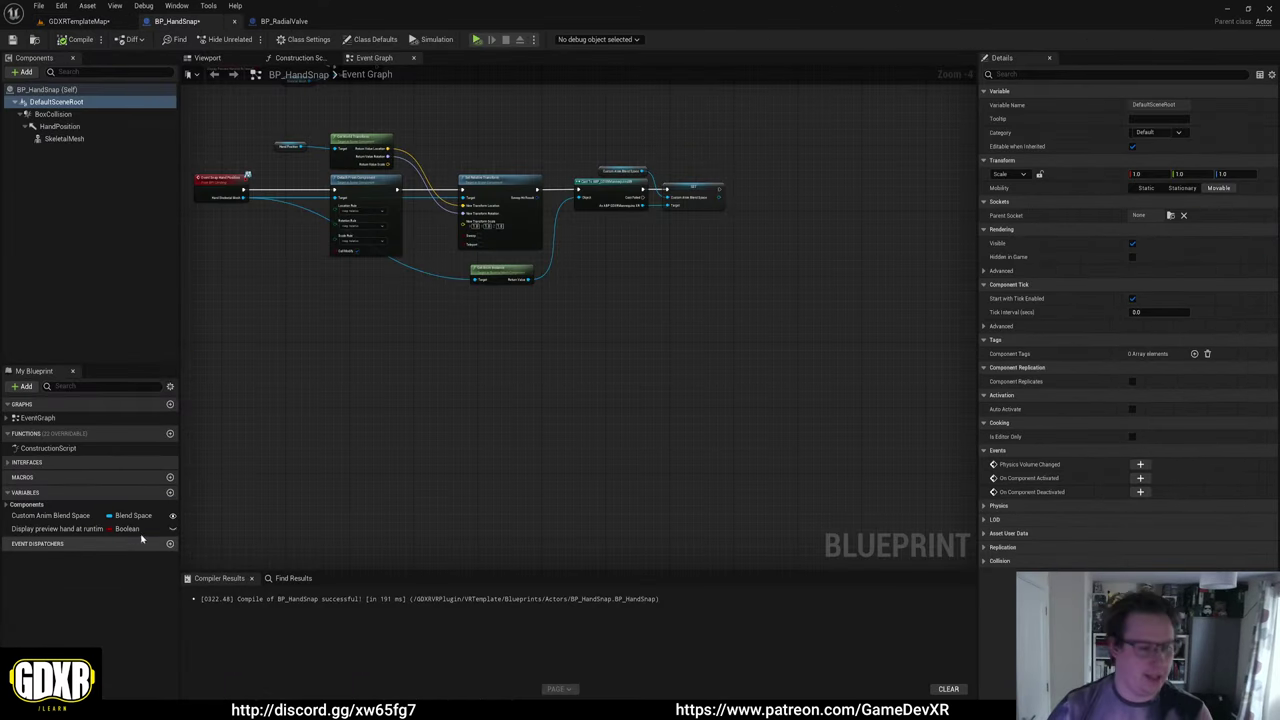
left_click(60, 529)
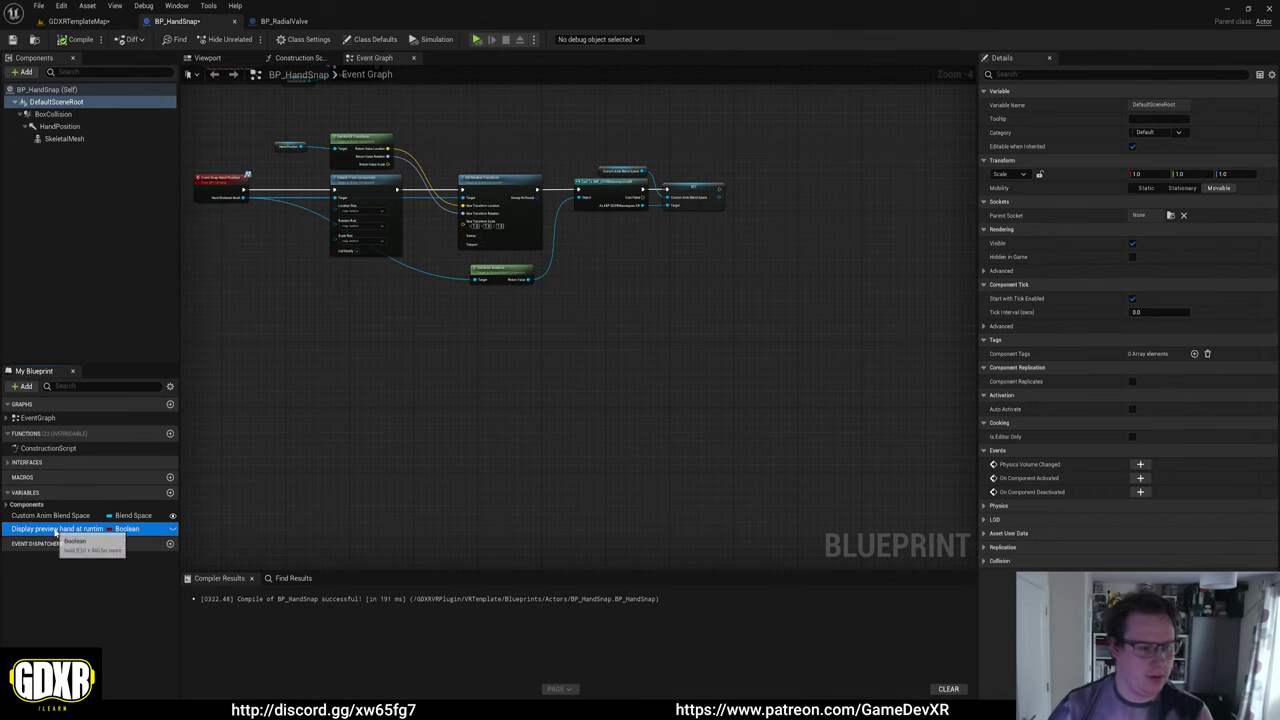
left_click(1132, 447)
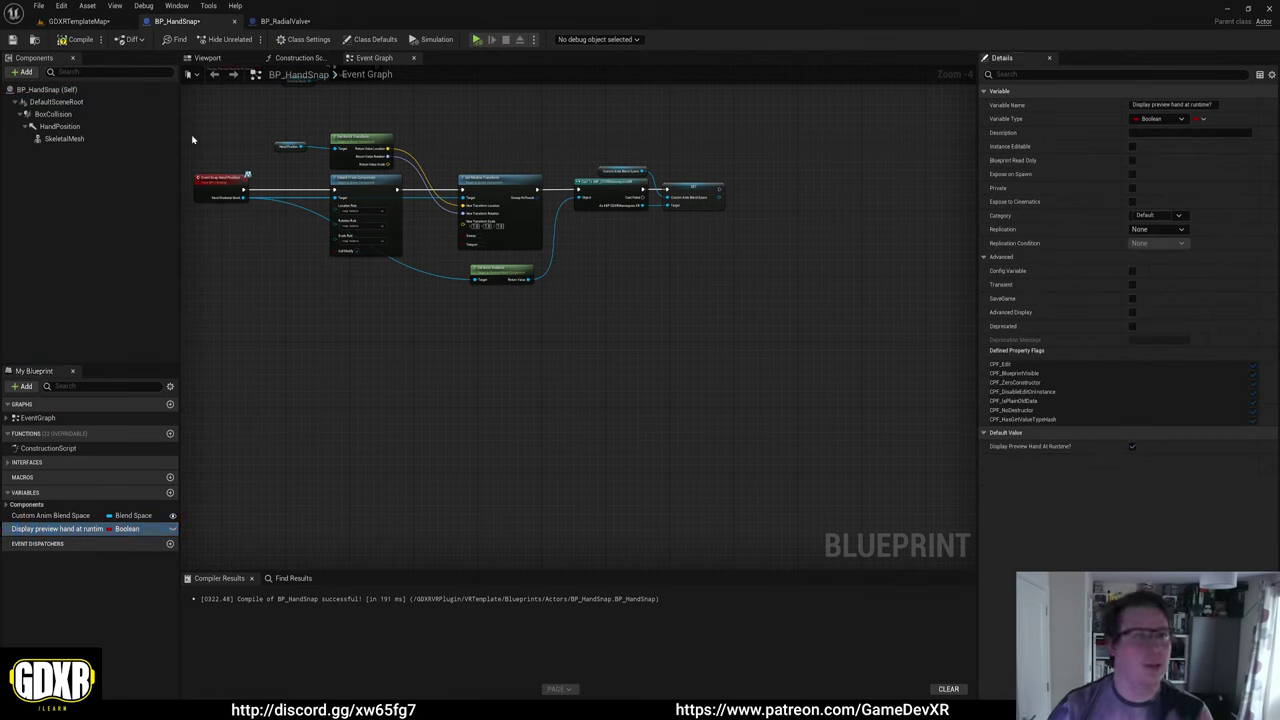
left_click(75, 39)
left_click(78, 21)
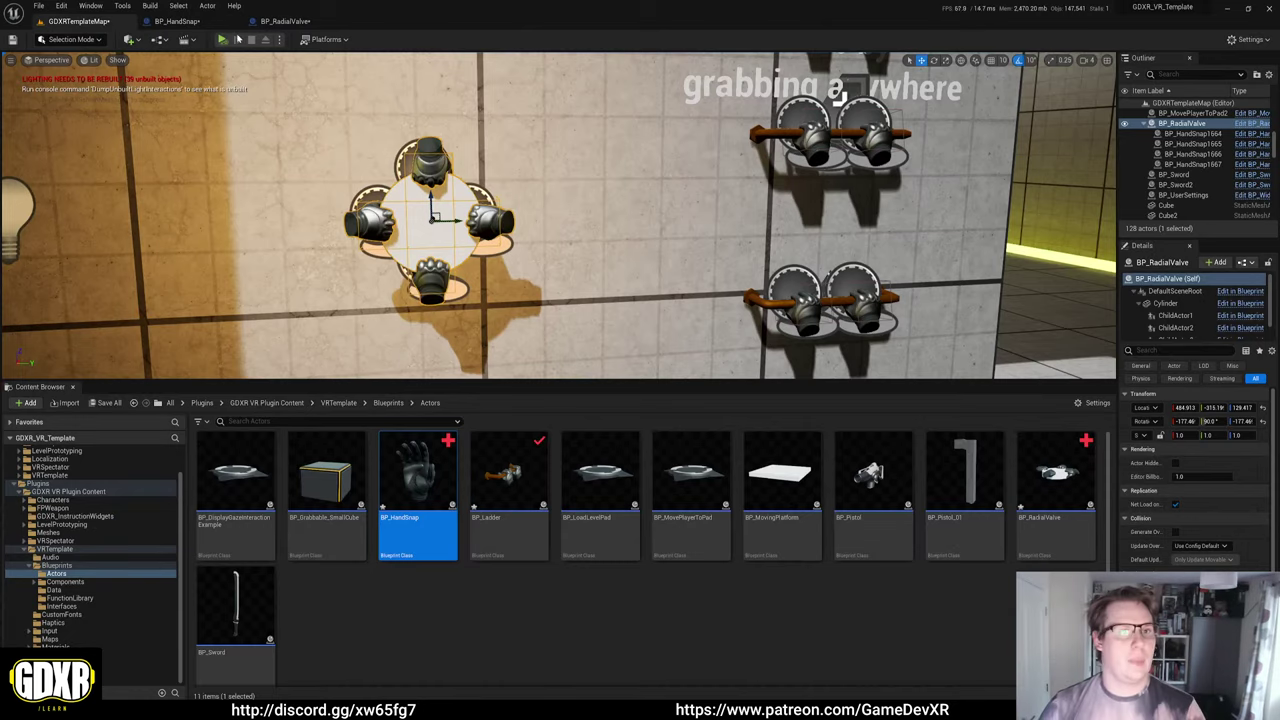
Play the level in the editor to check the preview hands on the radial valve and ladders, and stop the session.
left_click(228, 39)
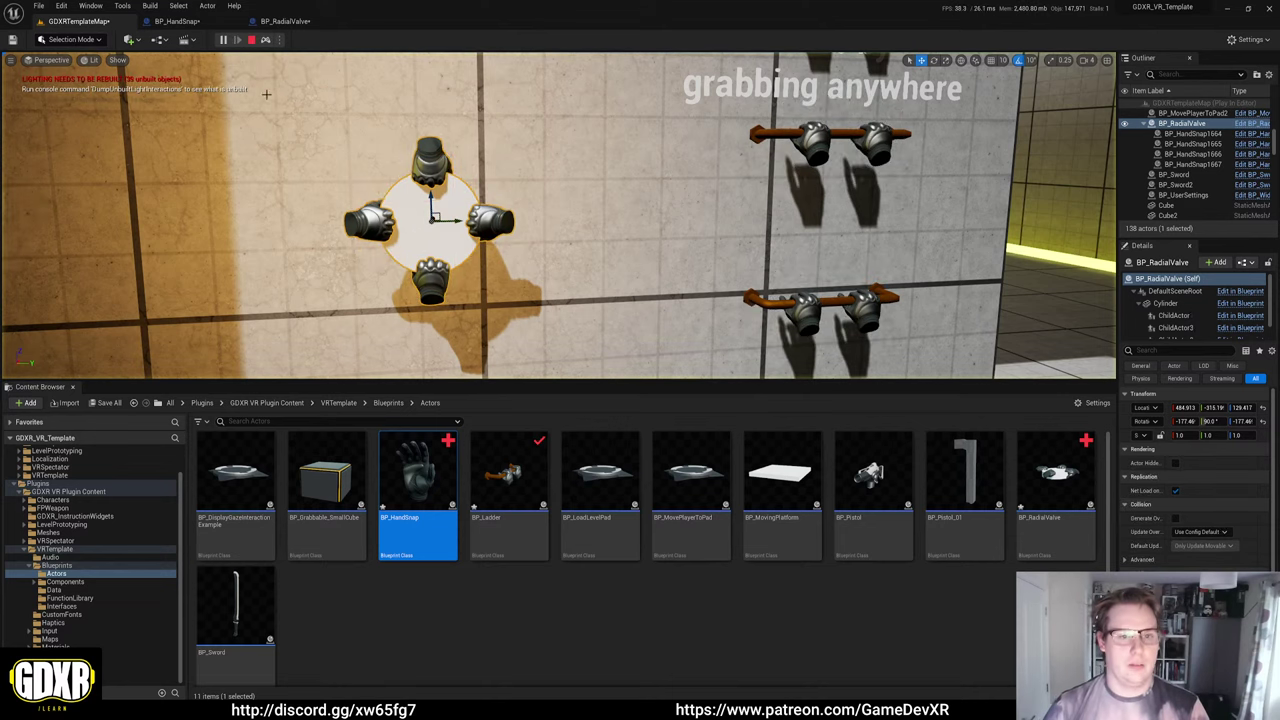
left_click(252, 42)
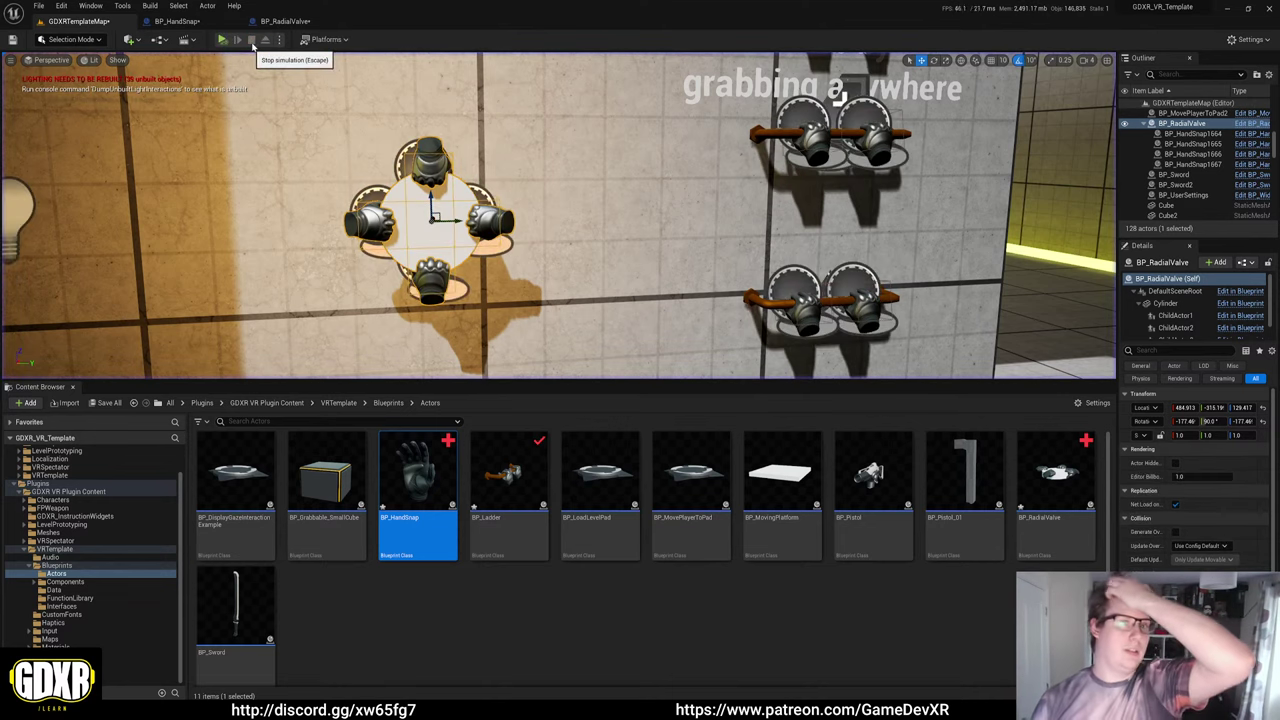
left_click(373, 593)
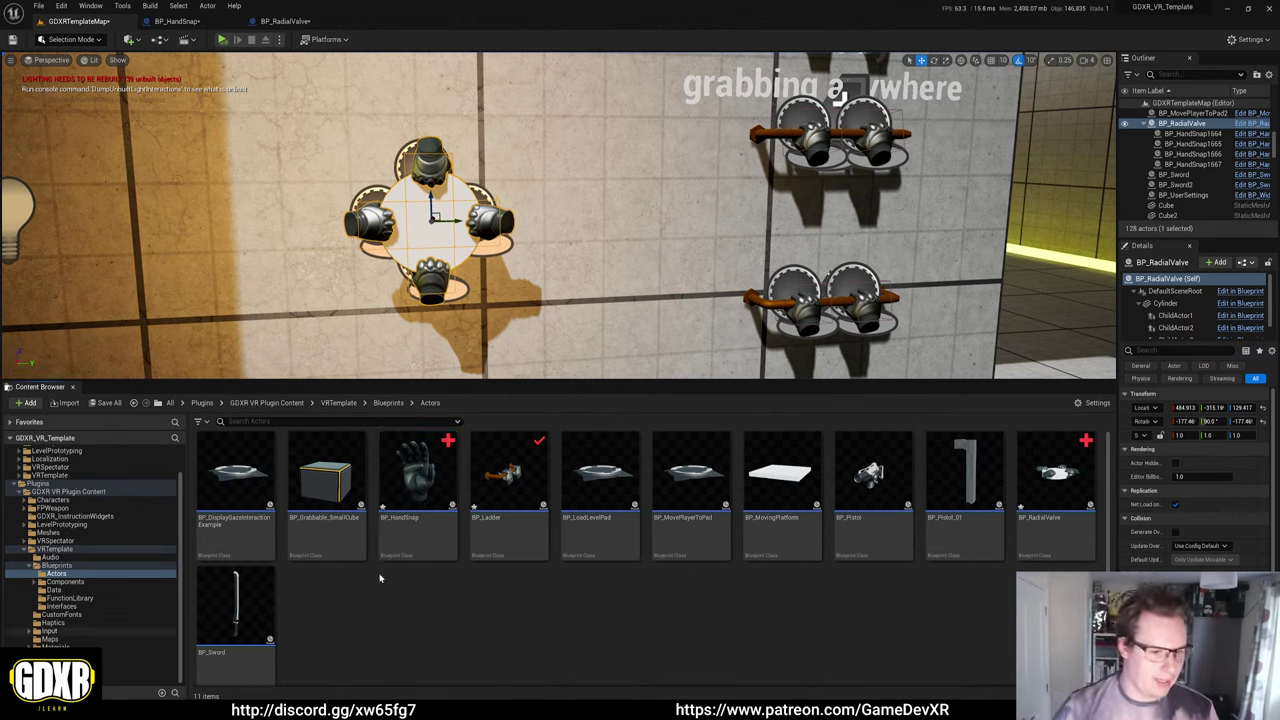
Open GDXR_VRCharacter from the Blueprints folder and move the Snap Hand Position and Local Grab Hand nodes further below Can Climb.
left_click(57, 566)
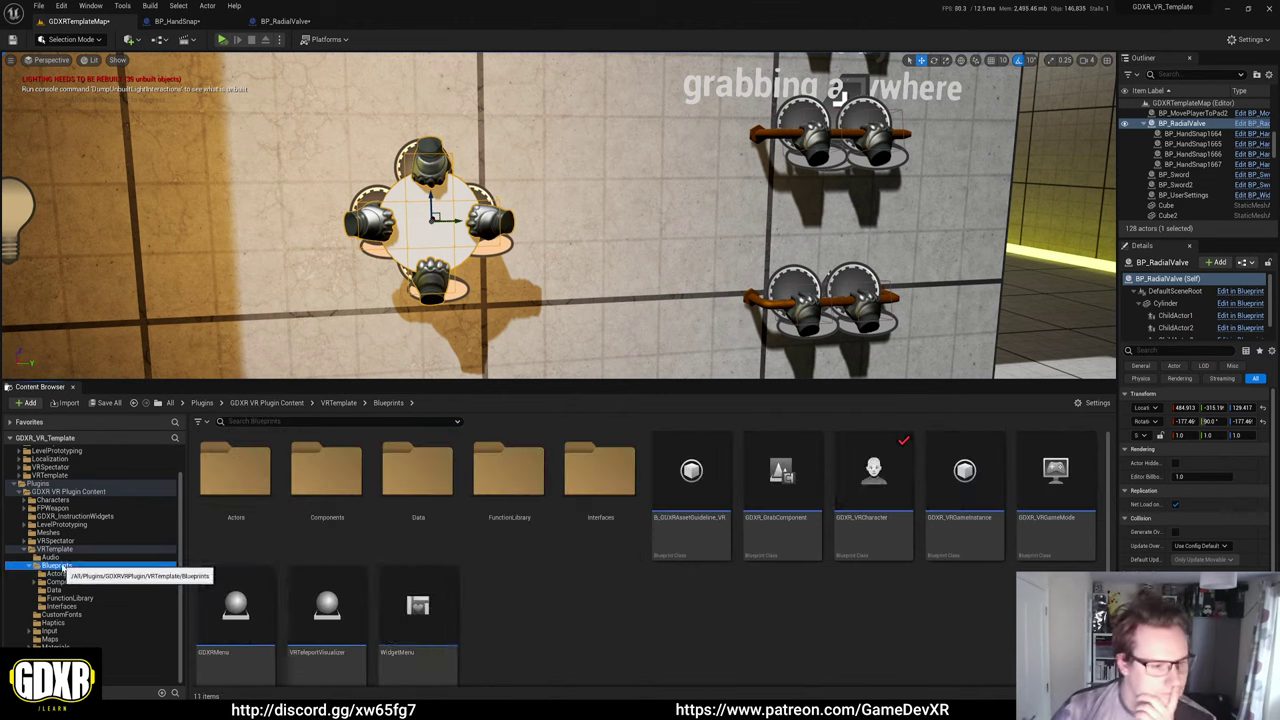
left_click(867, 535)
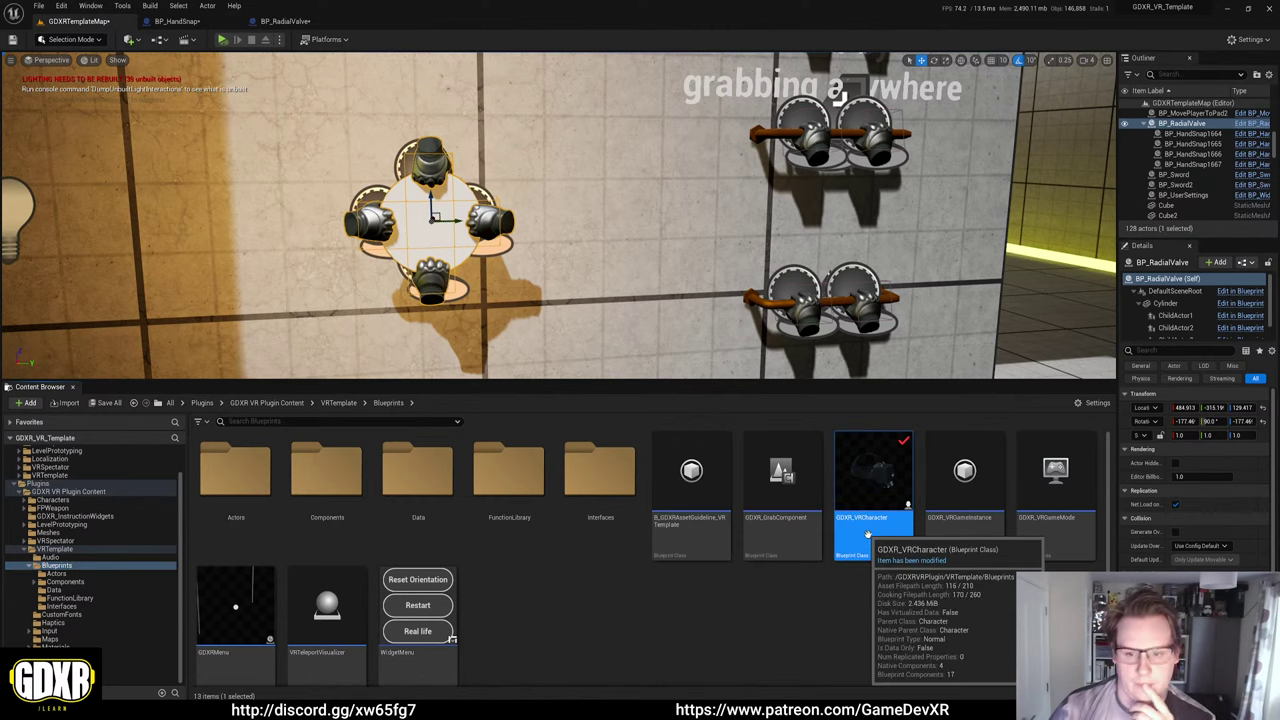
double_click(867, 535)
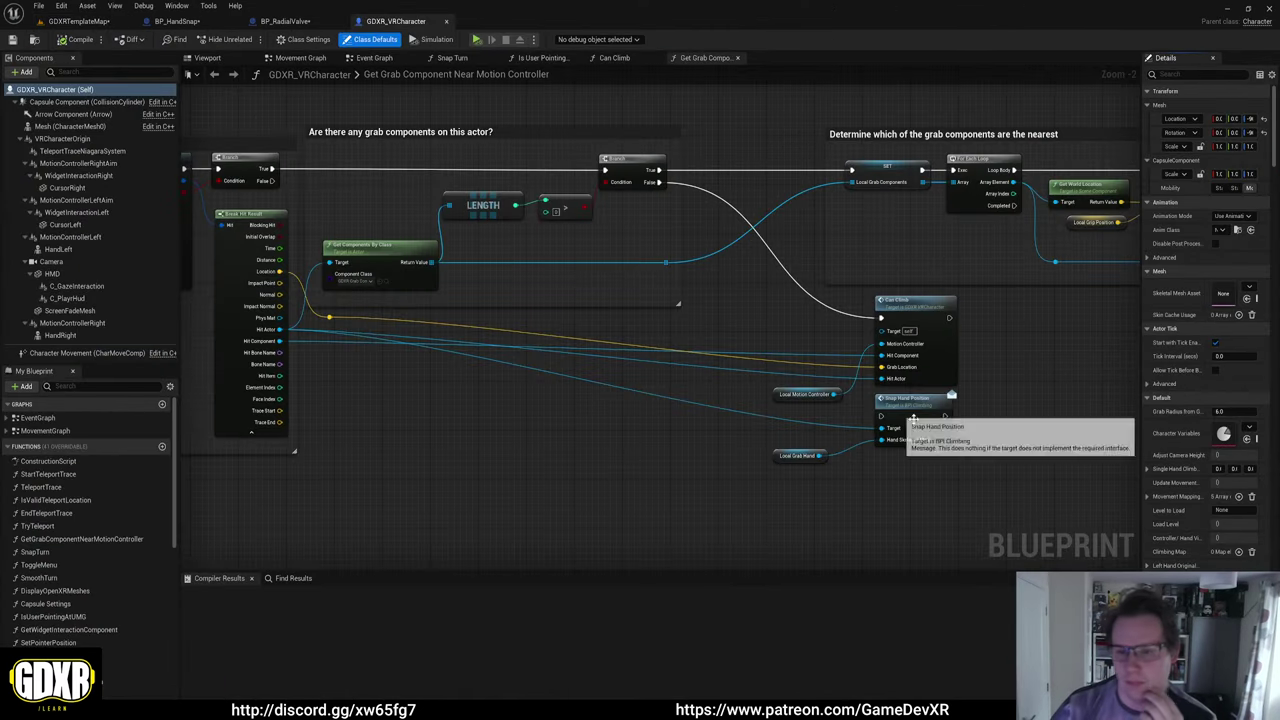
left_click_drag(942, 535, 816, 392)
left_click_drag(908, 414, 914, 451)
left_click(920, 382)
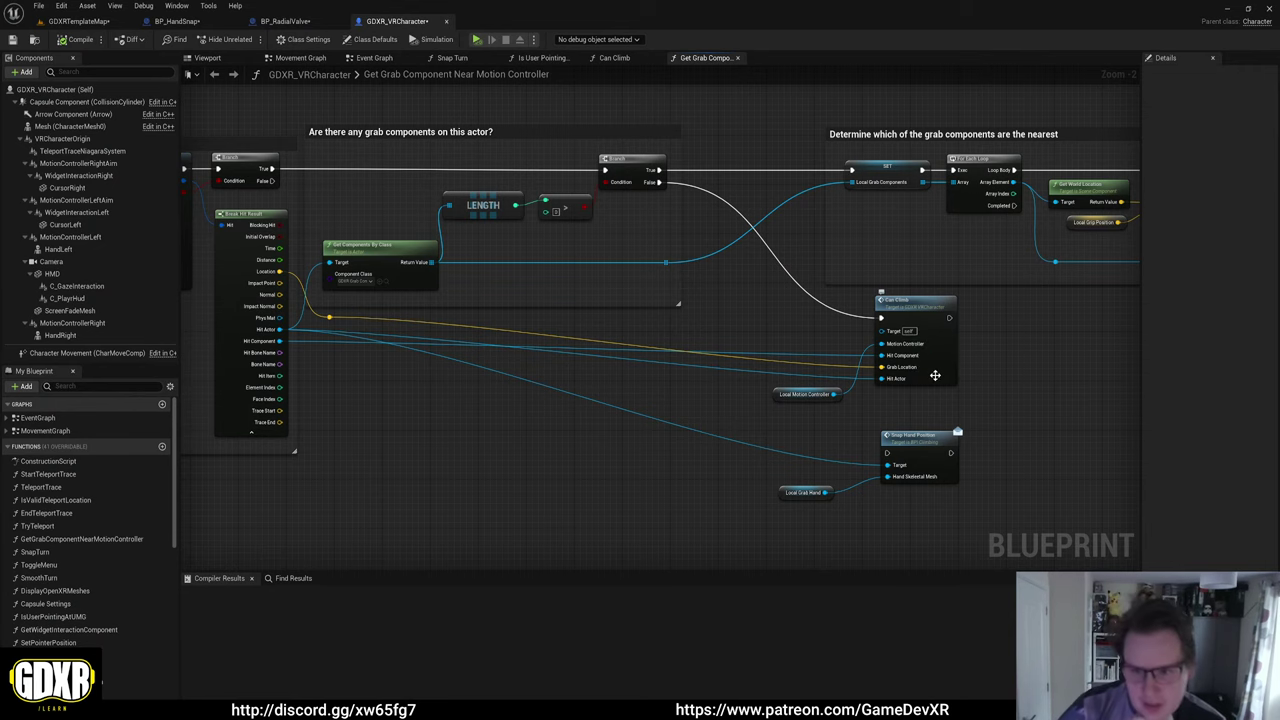
Inspect the tag and mobility checks in the Can Climb function and return to the Get Grab Component Near Motion Controller graph.
double_click(888, 318)
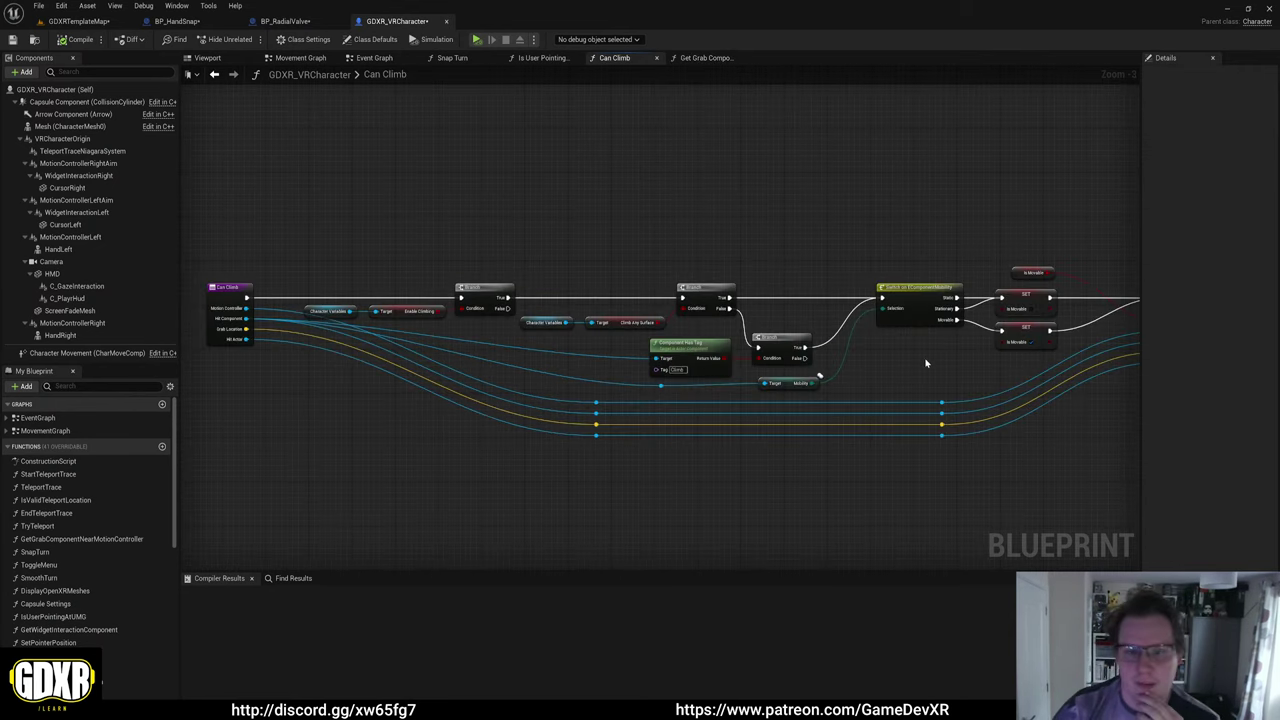
right_click_drag(926, 363, 883, 341)
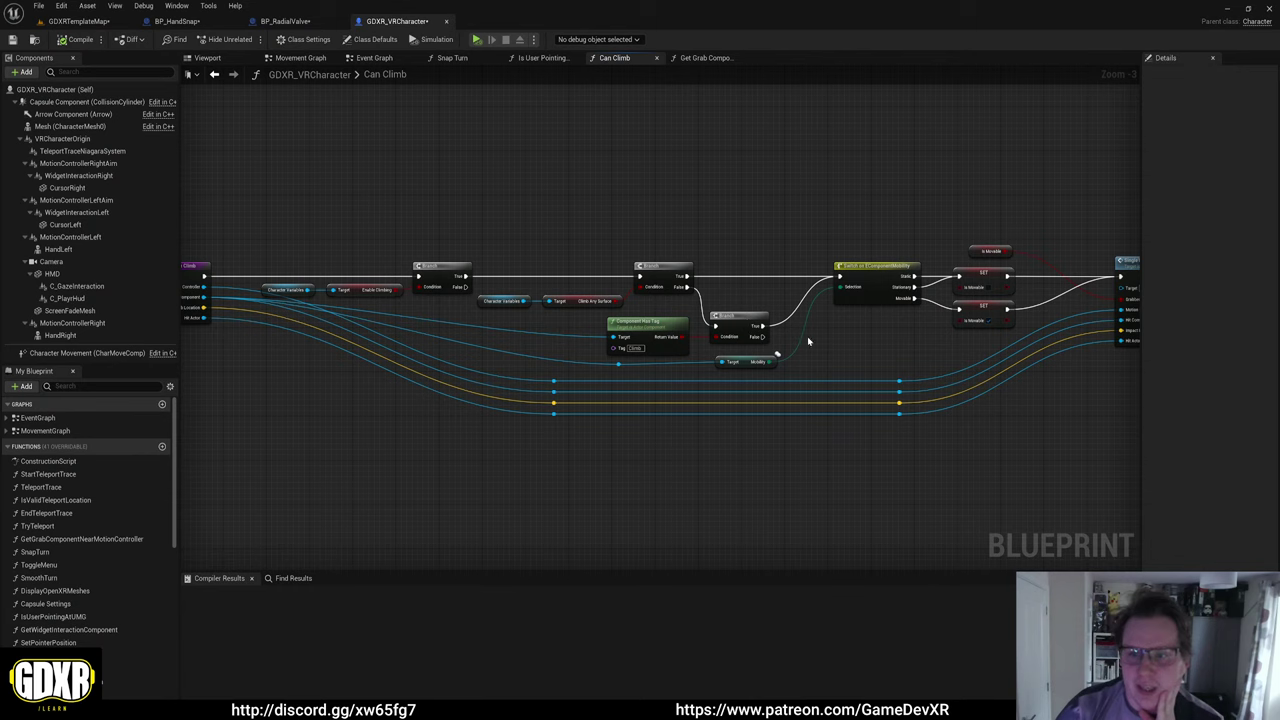
scroll(830, 338, "down", 1)
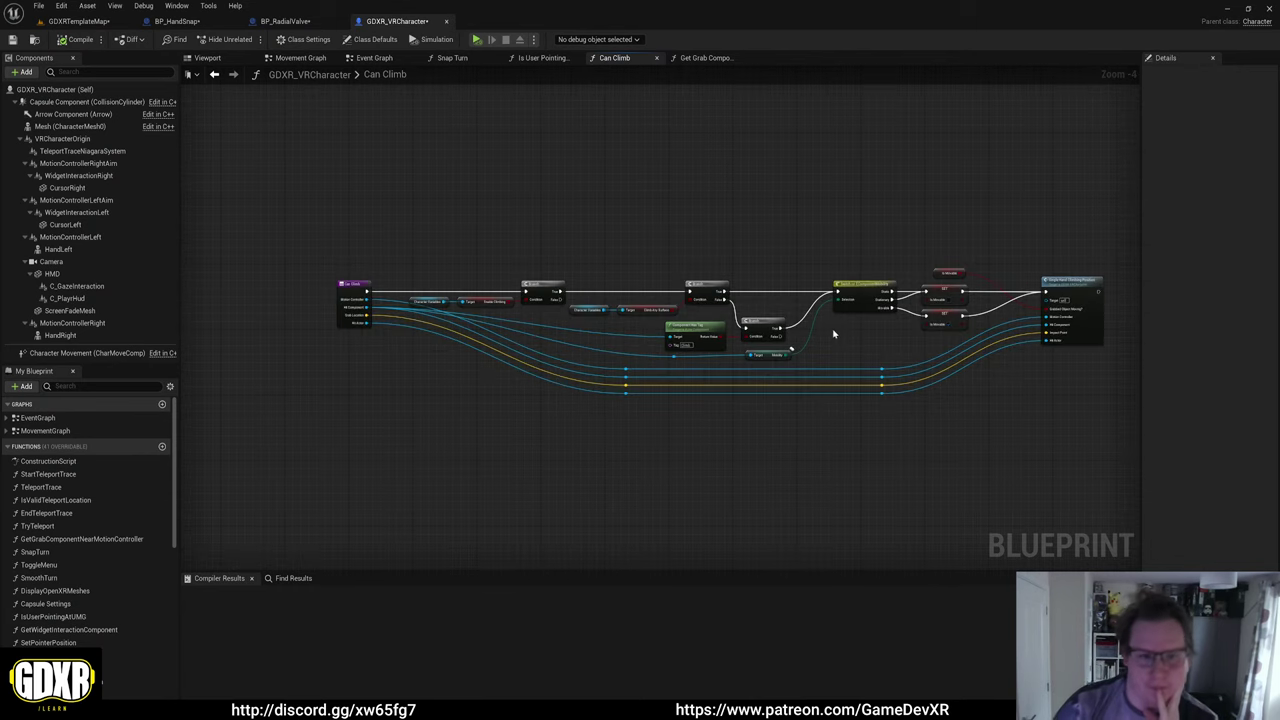
left_click(703, 58)
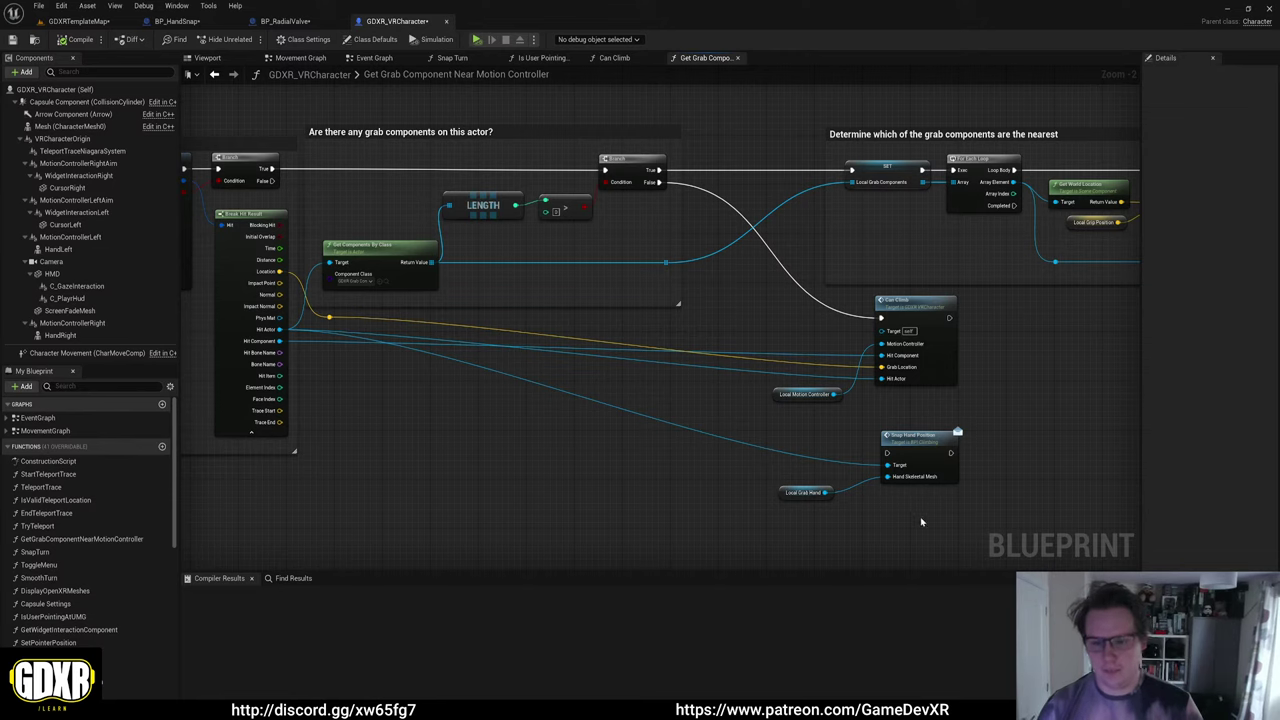
Move Snap Hand Position and Local Grab Hand between the two Branch nodes and connect the first Branch's True output to Snap Hand Position.
left_click_drag(921, 521, 796, 430)
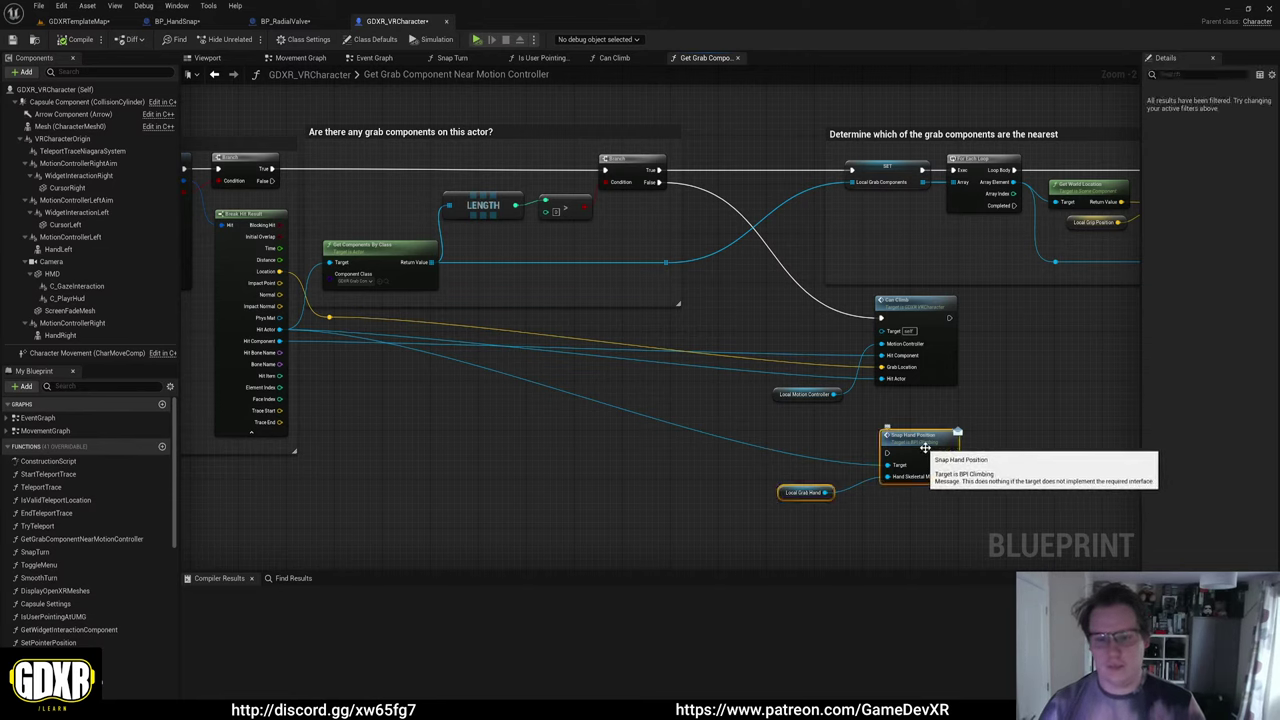
left_click_drag(925, 447, 490, 223)
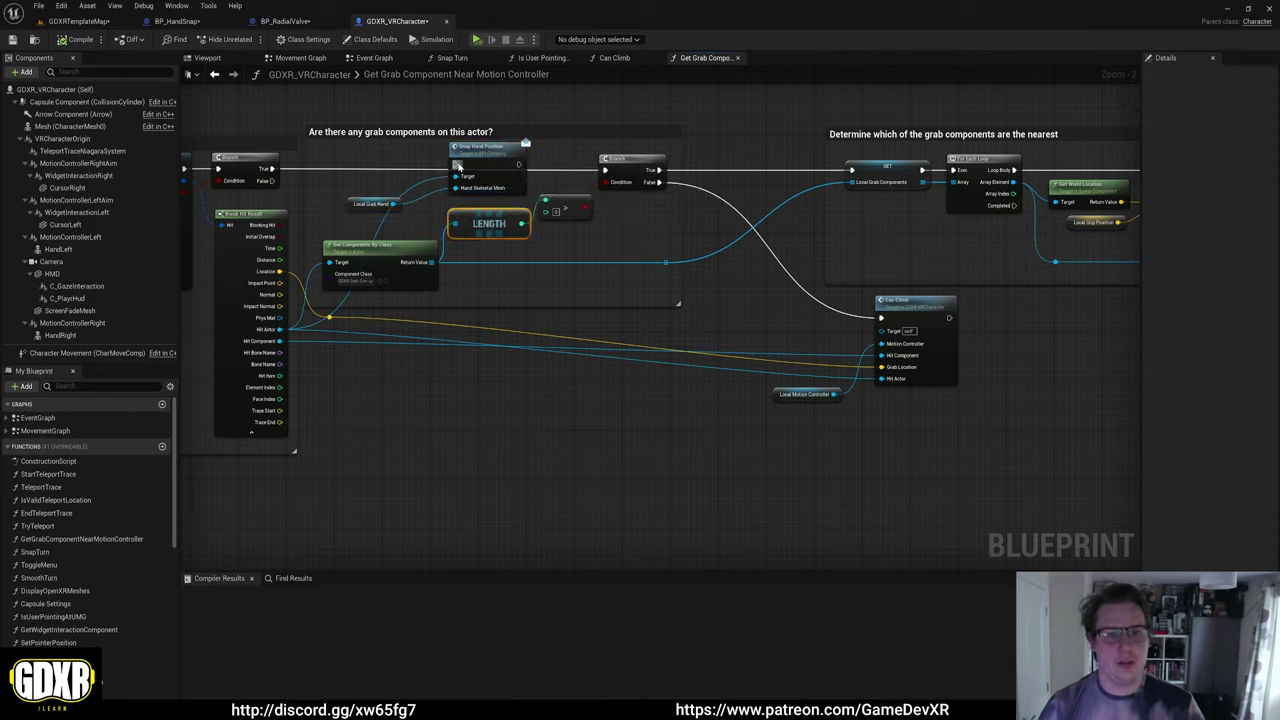
left_click_drag(455, 163, 272, 169)
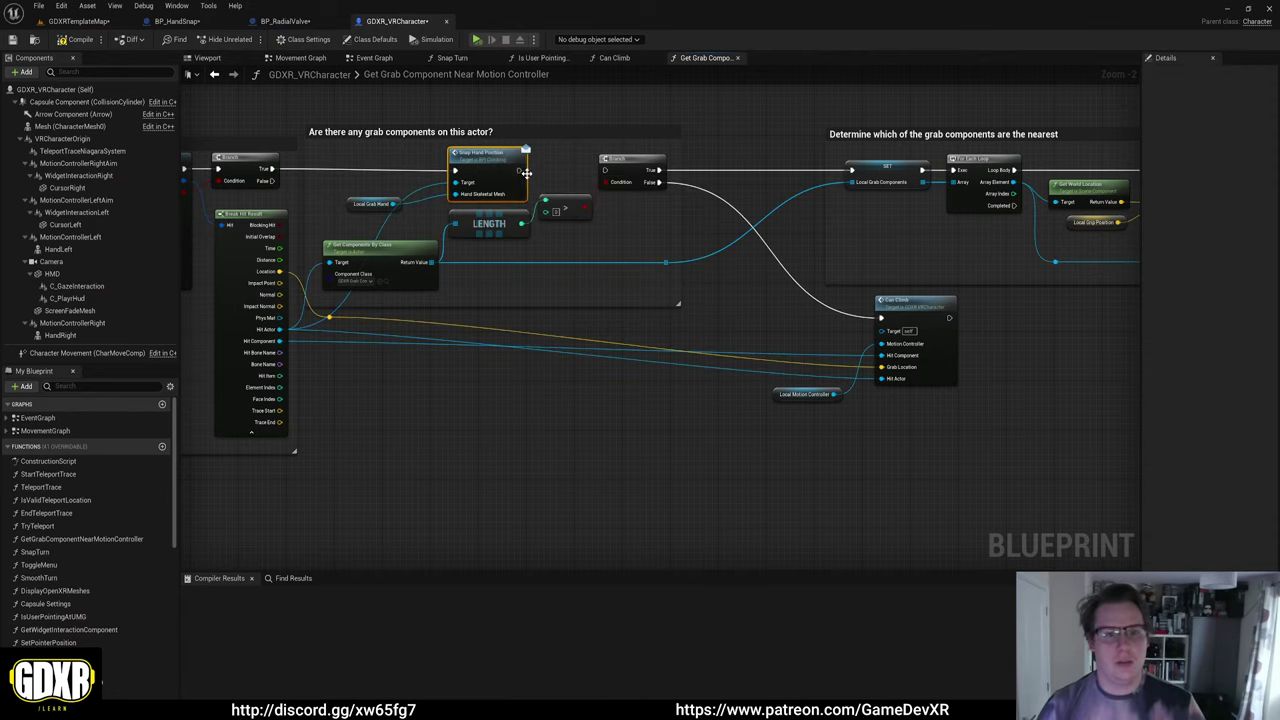